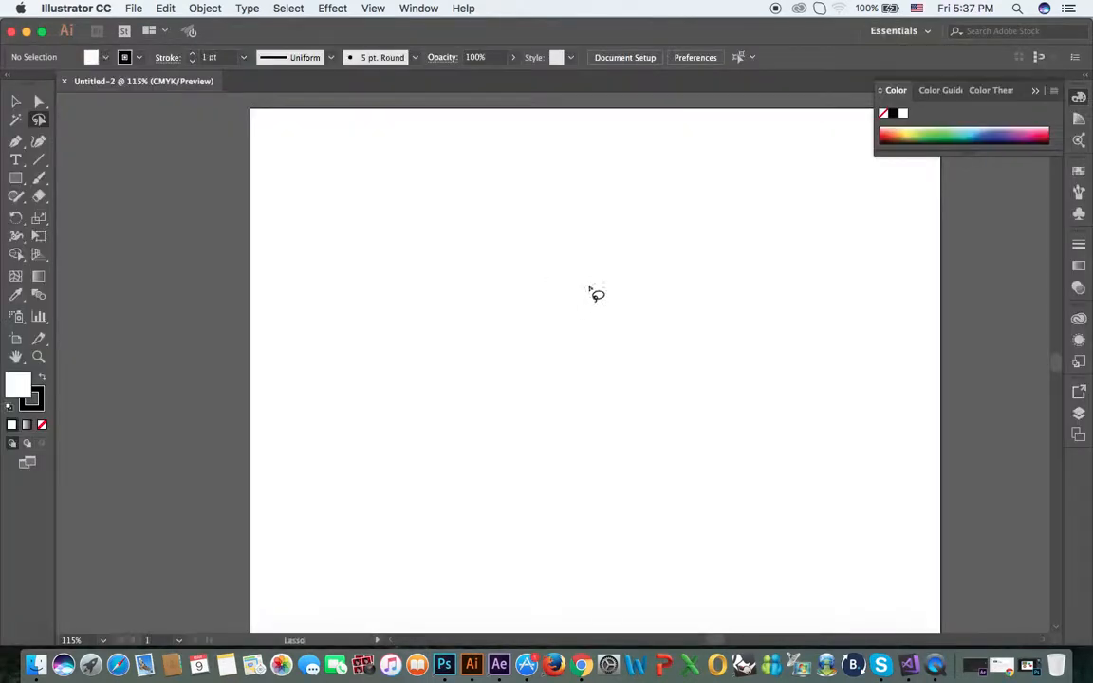
Draw a large circle in the middle of the artboard with the Ellipse tool
left_click(16, 177)
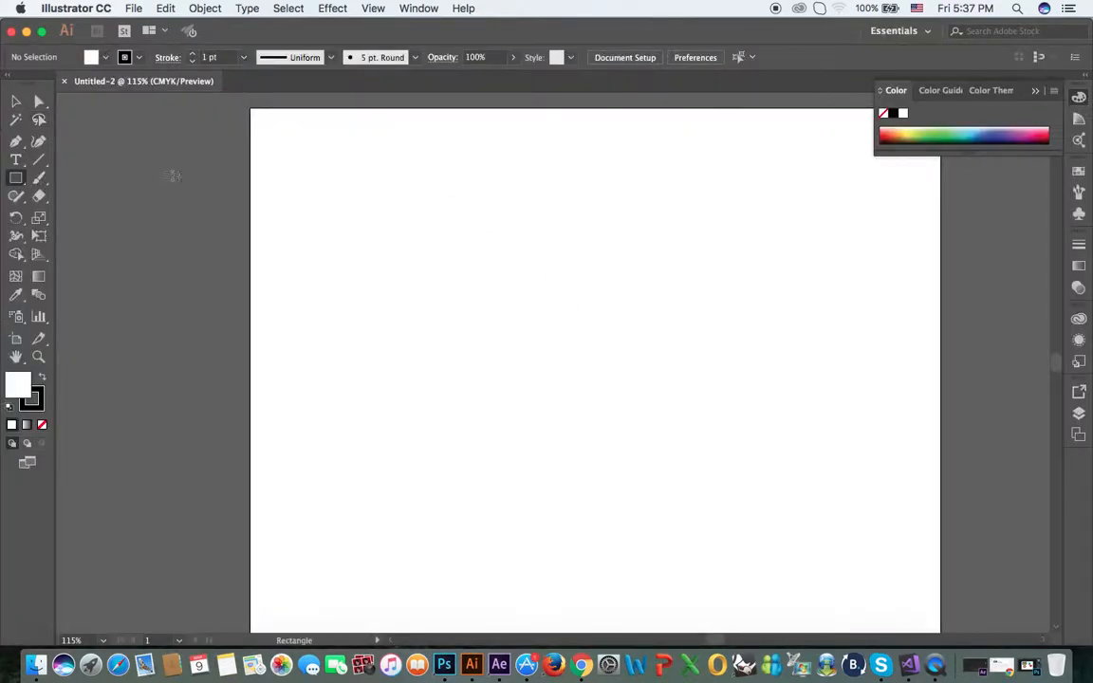
left_click_drag(16, 177, 95, 178)
left_click_drag(15, 185, 86, 215)
mouse_move(448, 255)
left_mouse_down()
mouse_move(598, 387)
mouse_move(714, 465)
left_mouse_up()
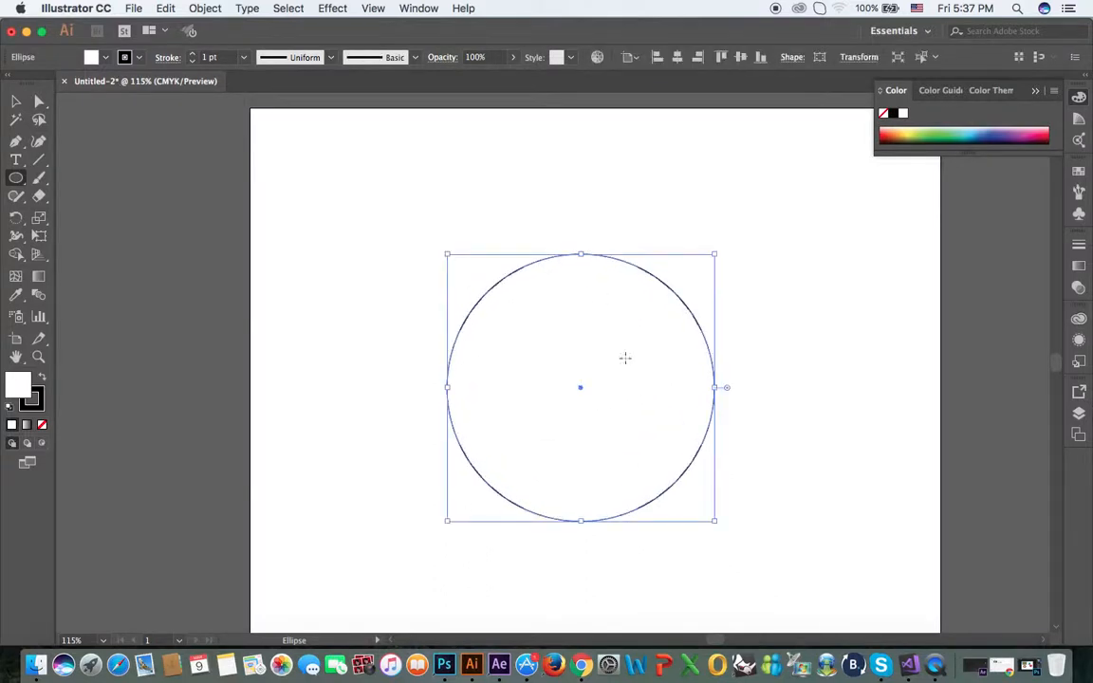
Fill the circle with red and remove its stroke
left_click(92, 58)
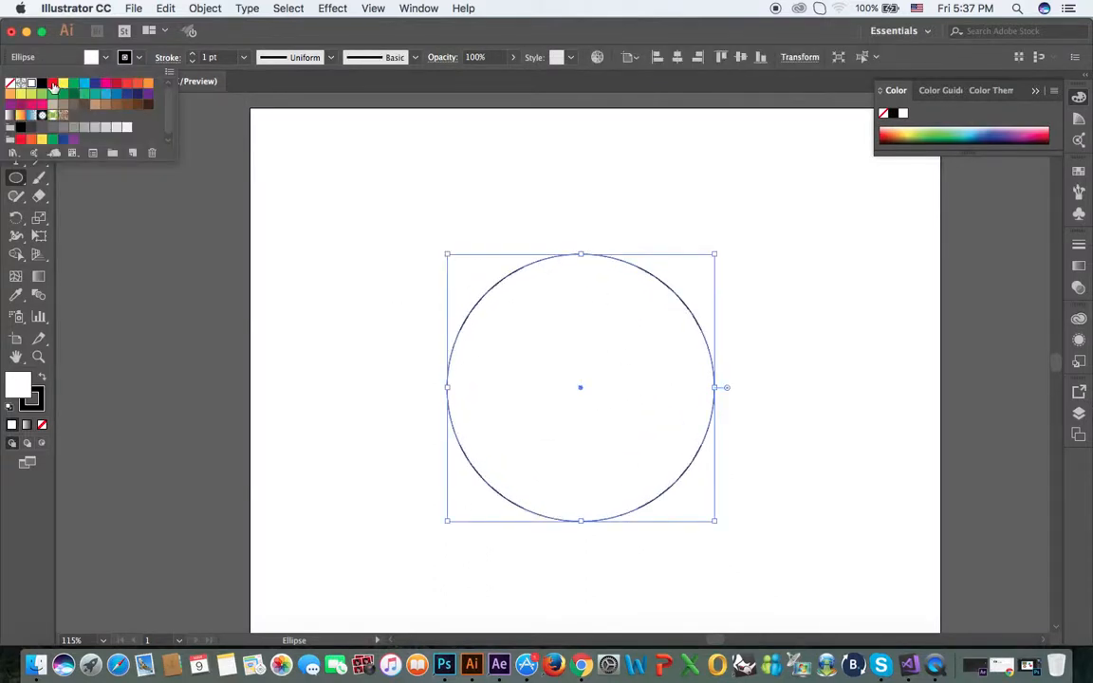
left_click(53, 85)
left_click(139, 59)
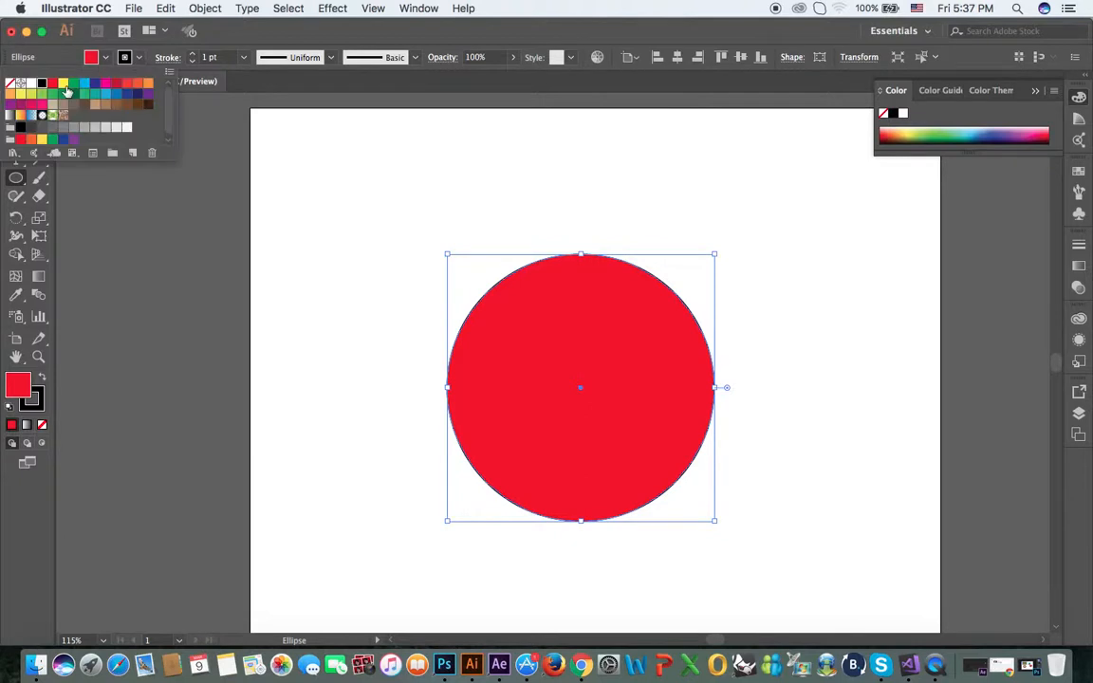
left_click(12, 84)
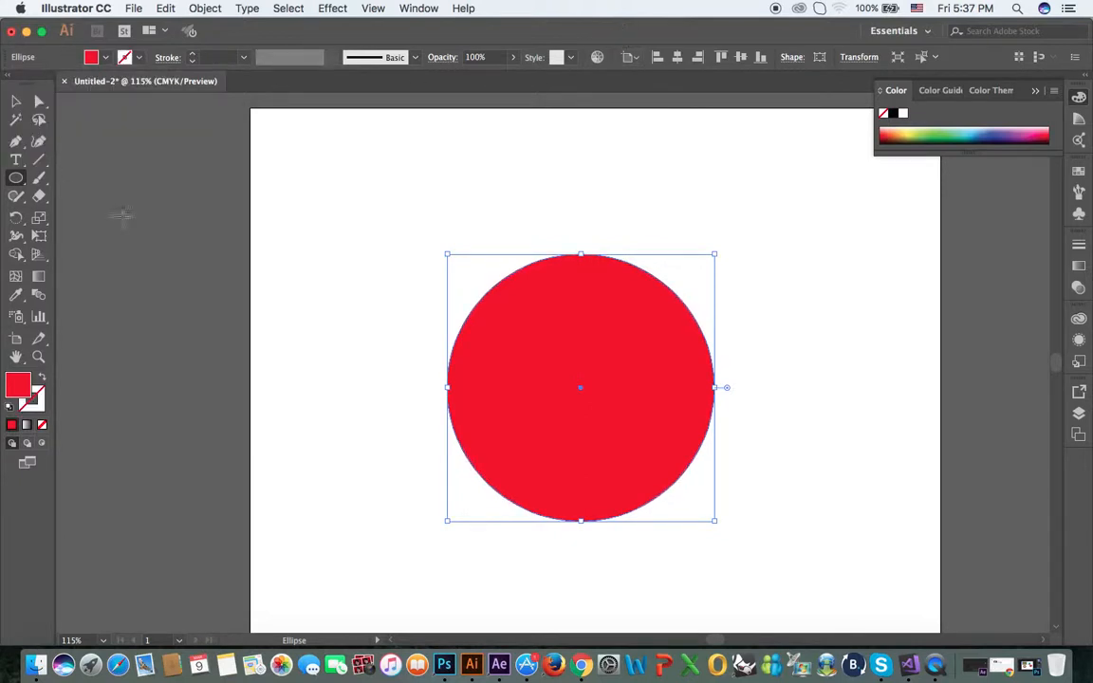
Draw a hexagon near the artboard's upper-left corner and fill it with green
left_click_drag(15, 181, 88, 239)
left_click_drag(353, 219, 393, 264)
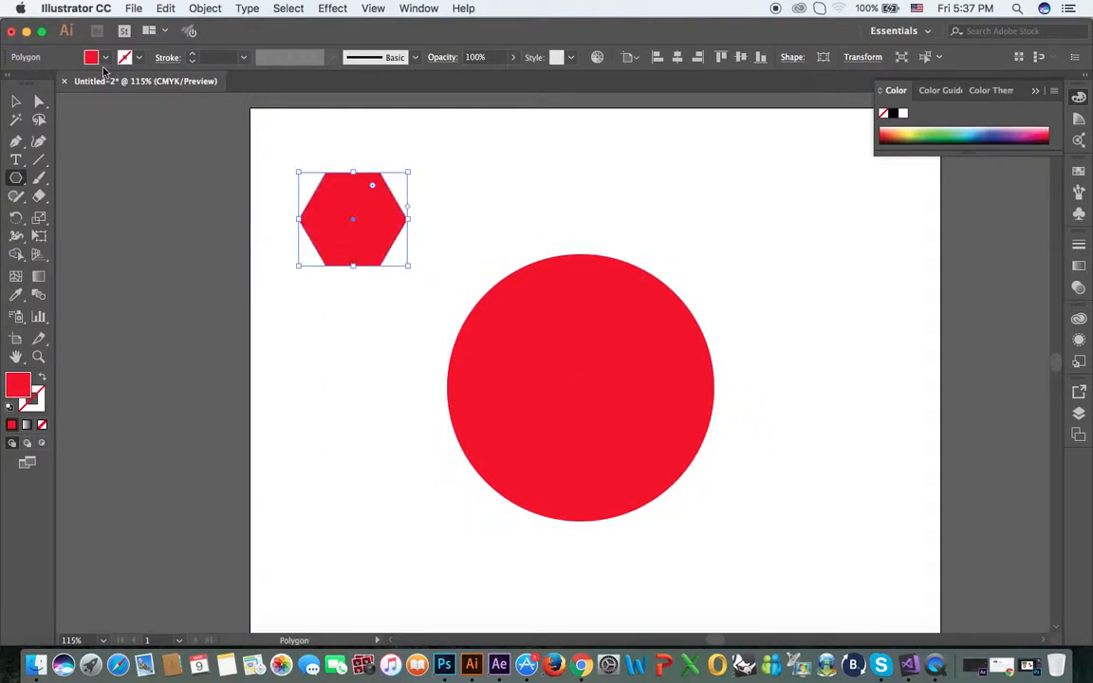
left_click(105, 59)
left_click(73, 92)
key("Escape")
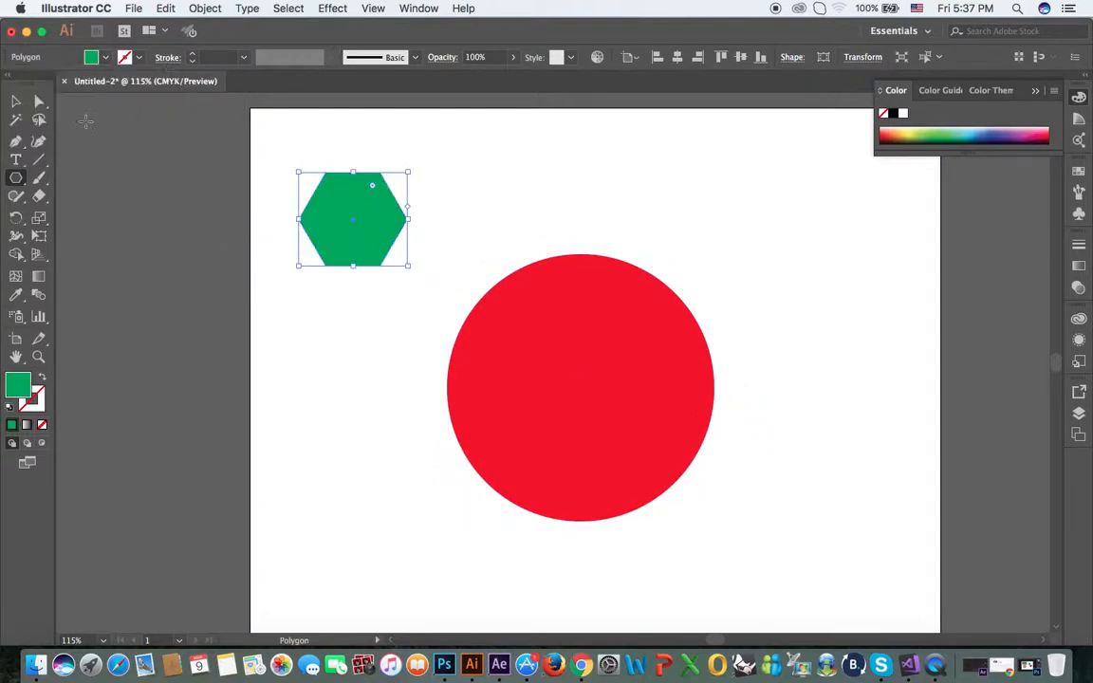
Move the green hexagon so it overlaps the circle's left edge
key("v")
left_click(347, 316)
left_click_drag(333, 226, 431, 381)
Draw an 18-pointed star over the circle's right edge with the Star tool and fill it with yellow
left_click_drag(16, 177, 78, 250)
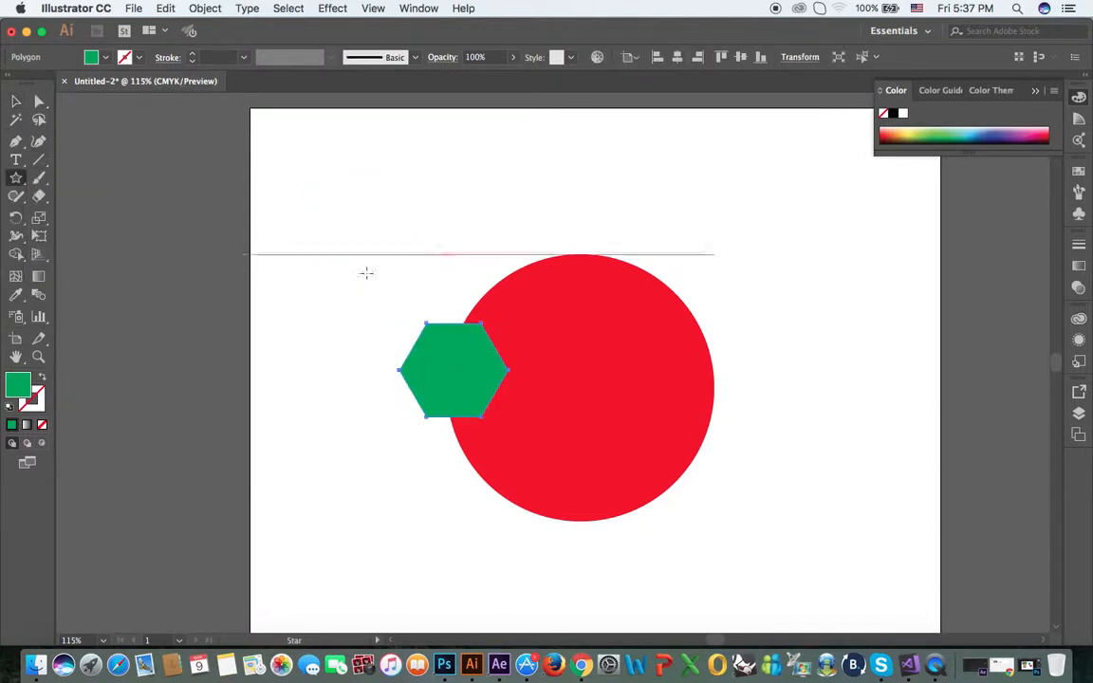
left_click_drag(755, 353, 807, 420)
key("Down")
key("Up")
key("Up")
key("Up")
key("Up")
key("Up")
key("Up")
key("Up")
key("Up")
key("Up")
key("Up")
key("Up")
key("Up")
key("Up")
key("Up")
key("Up")
key("Up")
key("Up")
left_click(91, 57)
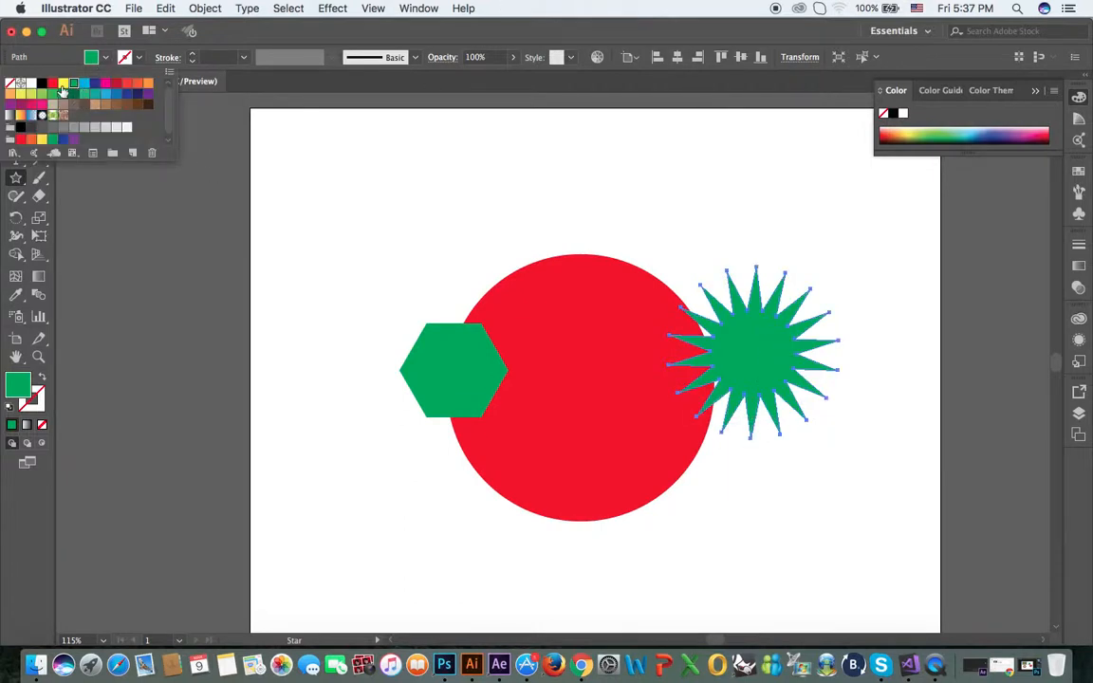
left_click(63, 81)
Move the yellow 18-pointed star to the circle's center and scale it down
left_click(15, 99)
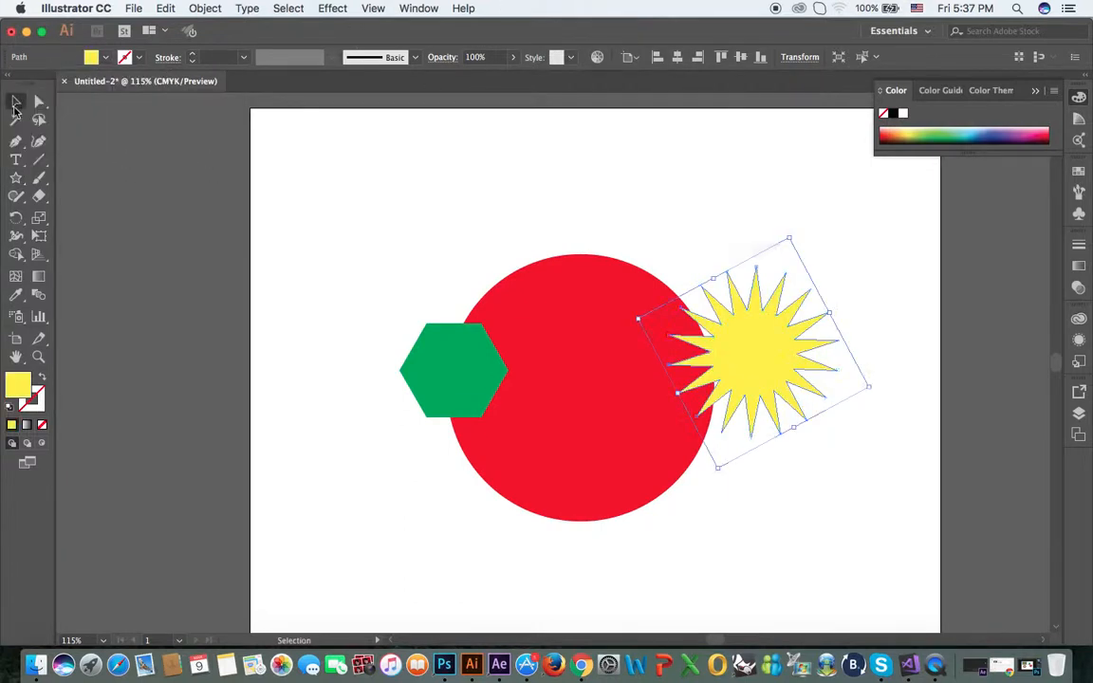
left_click(876, 531)
left_click_drag(776, 367, 604, 403)
left_click(734, 527)
left_click(626, 397)
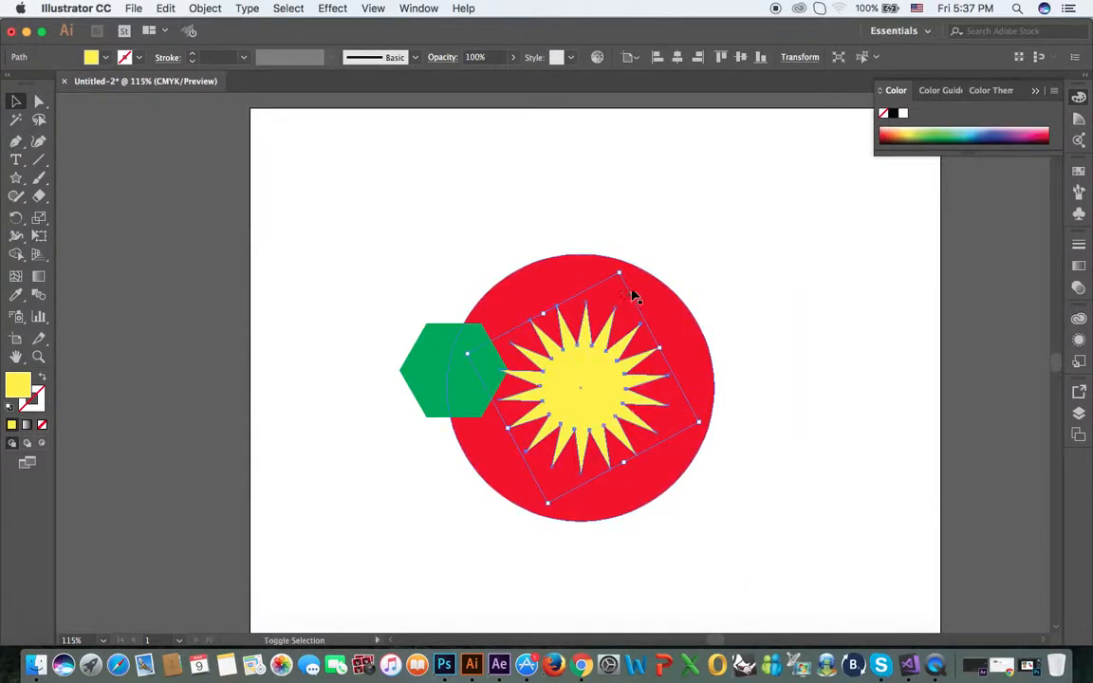
left_click_drag(618, 271, 605, 321)
left_click(749, 486)
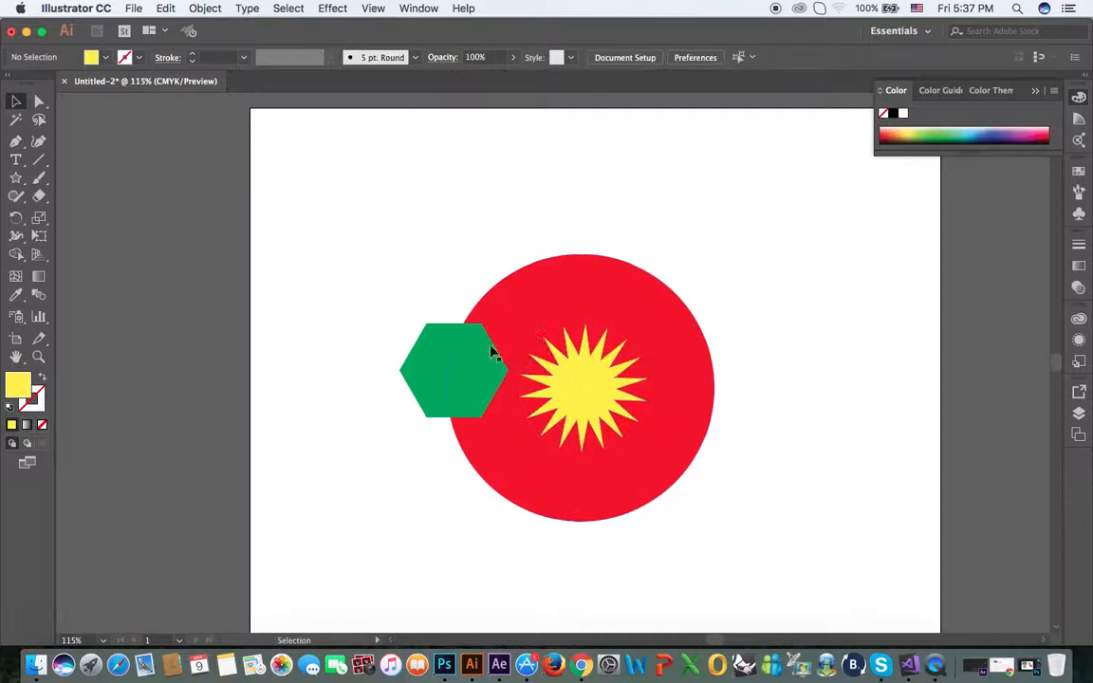
Draw a triangle near the artboard's upper-left corner by reducing the Polygon tool's shape to three sides
left_click(16, 178)
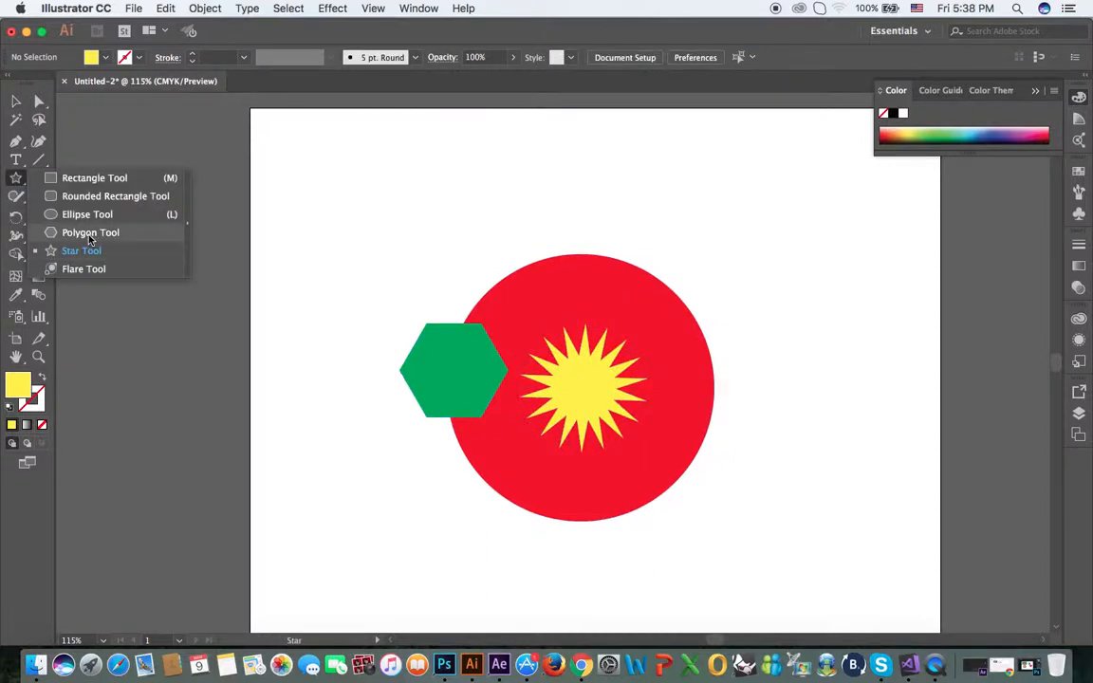
left_click(88, 232)
left_click_drag(309, 230, 356, 255)
key("Up")
key("Up")
key("Up")
key("Up")
key("Down")
key("Down")
key("Down")
key("Down")
key("Down")
key("Down")
key("Down")
Try green and orange fills on the triangle, and set it back to yellow
left_click(106, 58)
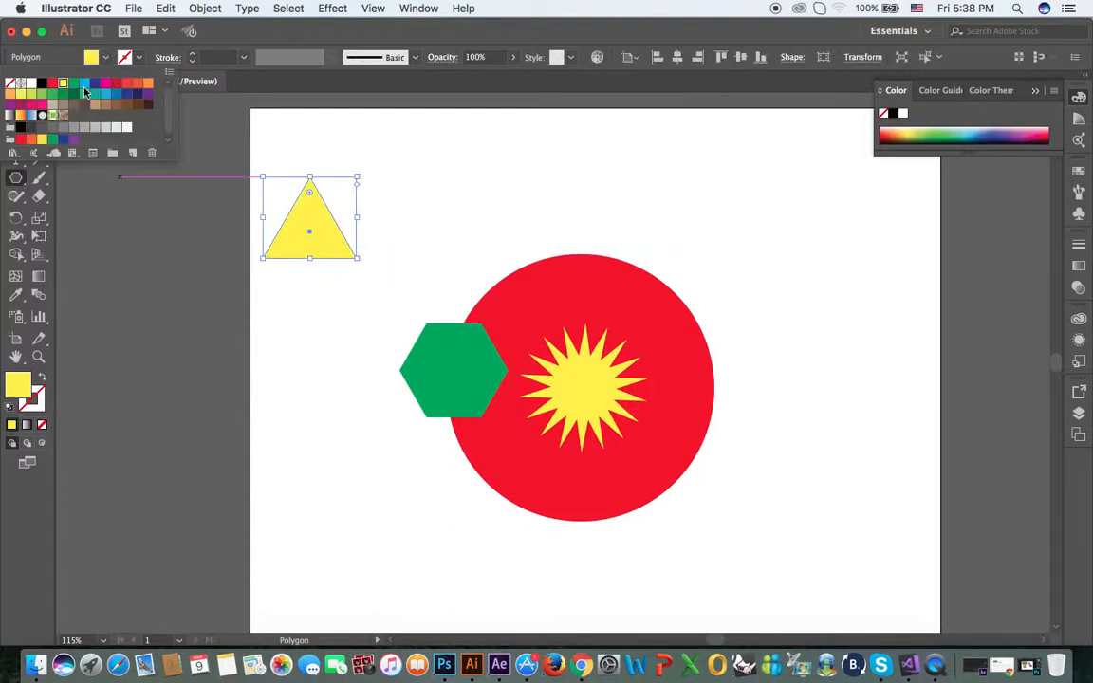
left_click(73, 85)
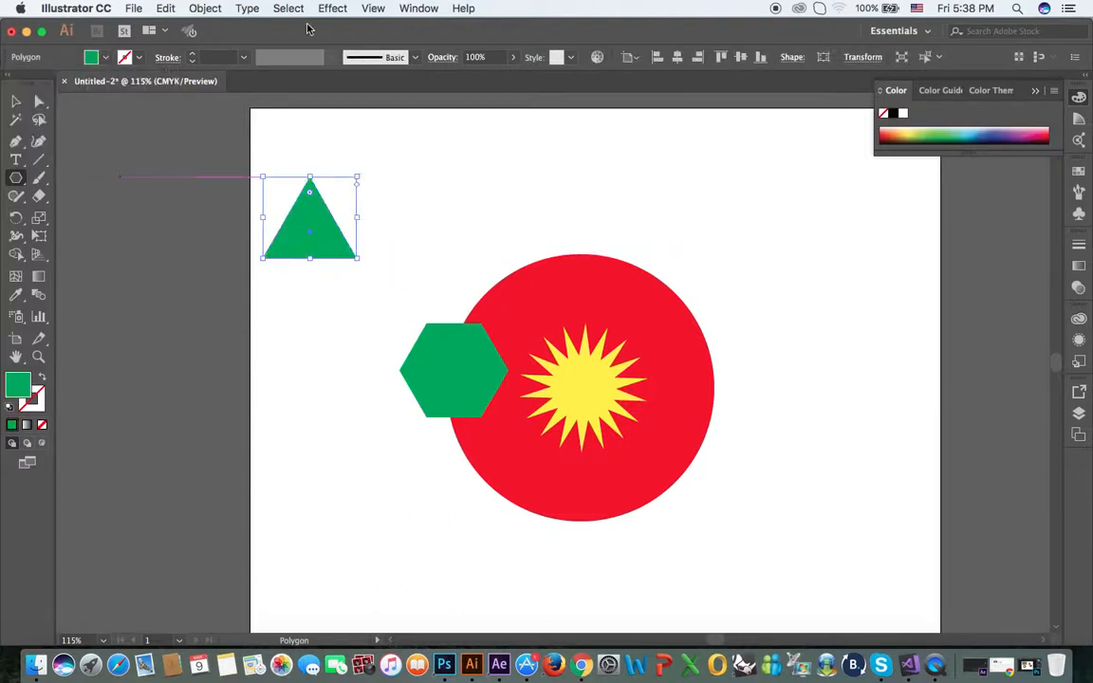
left_click(106, 58)
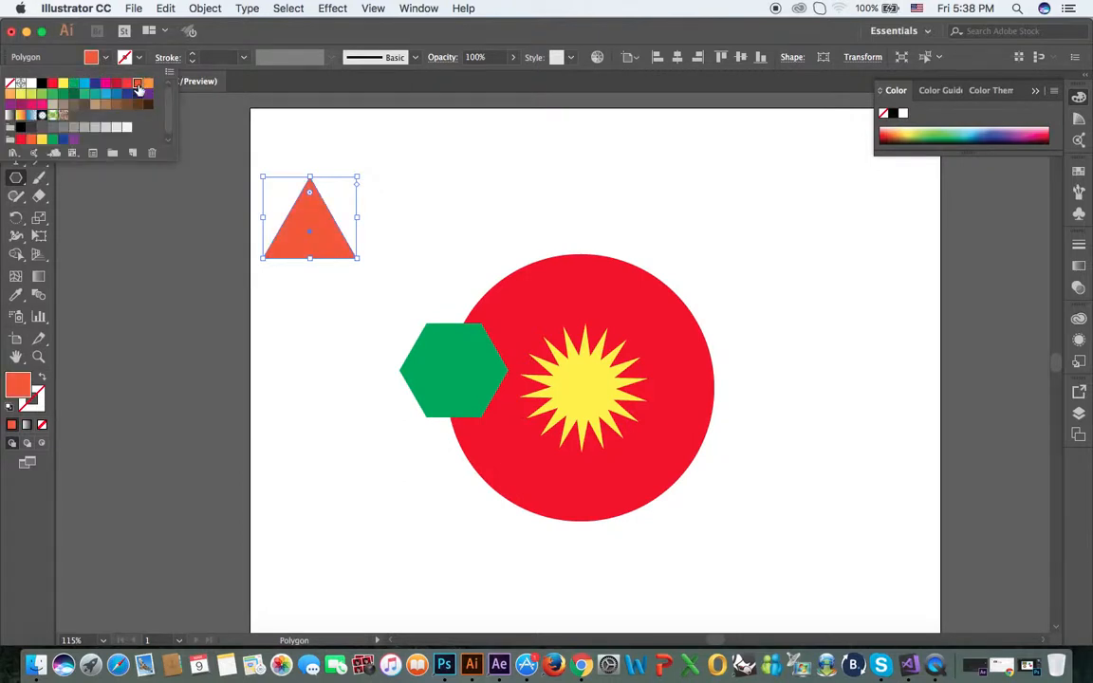
left_click(62, 83)
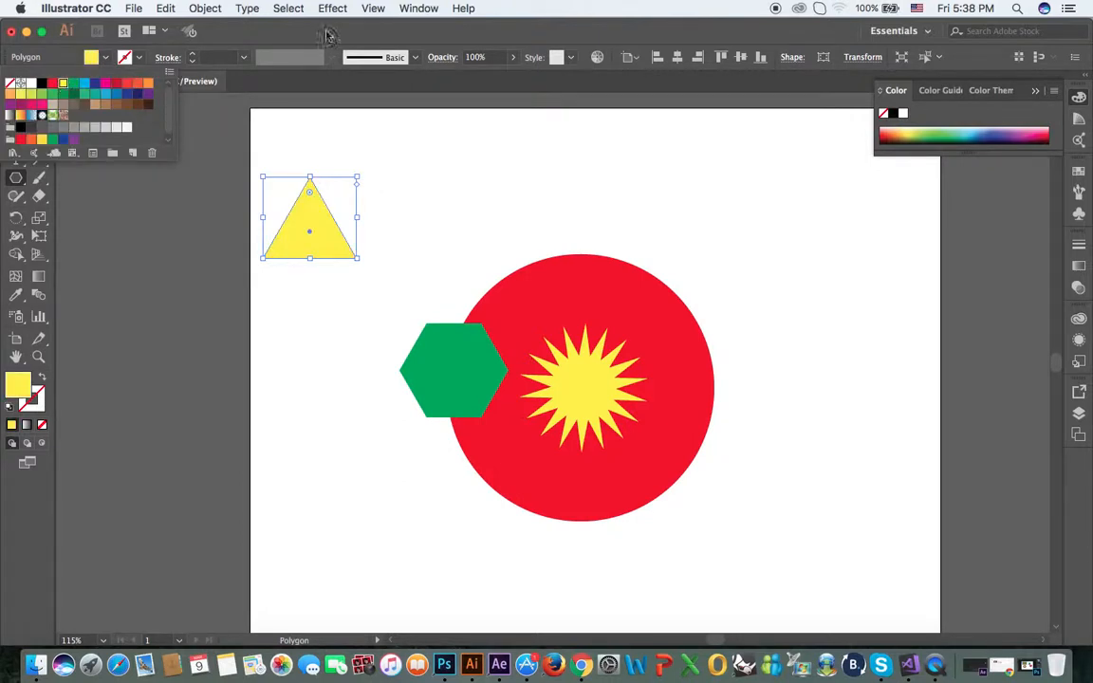
left_click(275, 48)
Move the yellow triangle so it overlaps the circle's upper-right edge
key("v")
left_click_drag(322, 210, 693, 279)
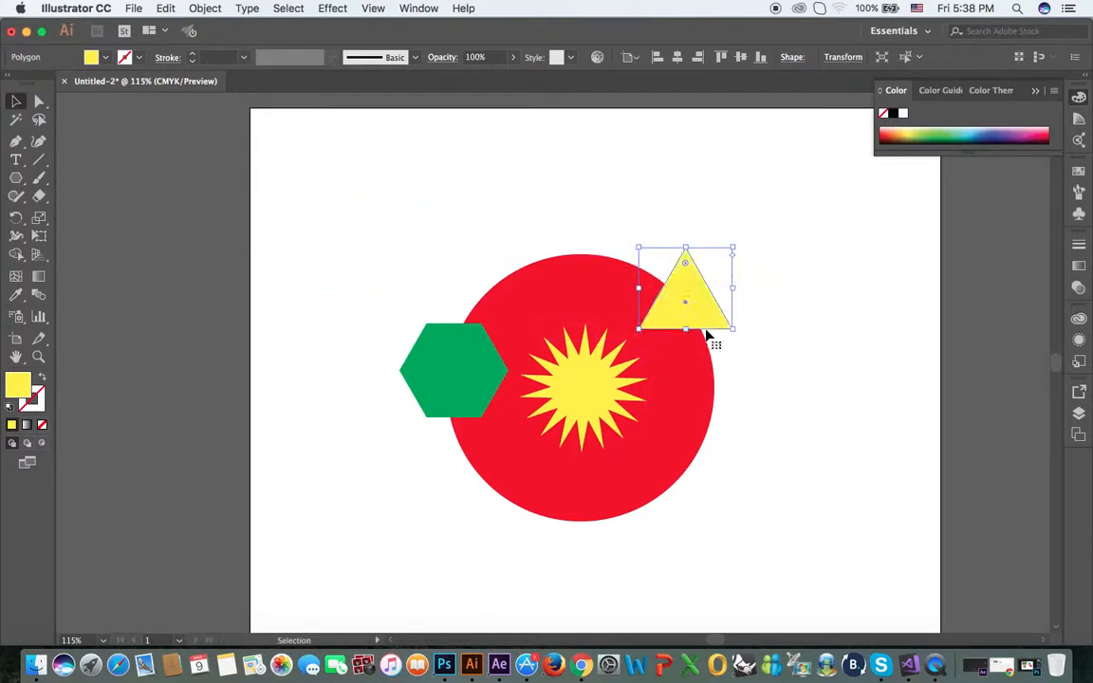
left_click(759, 412)
Draw a small rounded square filled with dark brown and move it over the circle's lower-right edge
left_click_drag(16, 177, 131, 199)
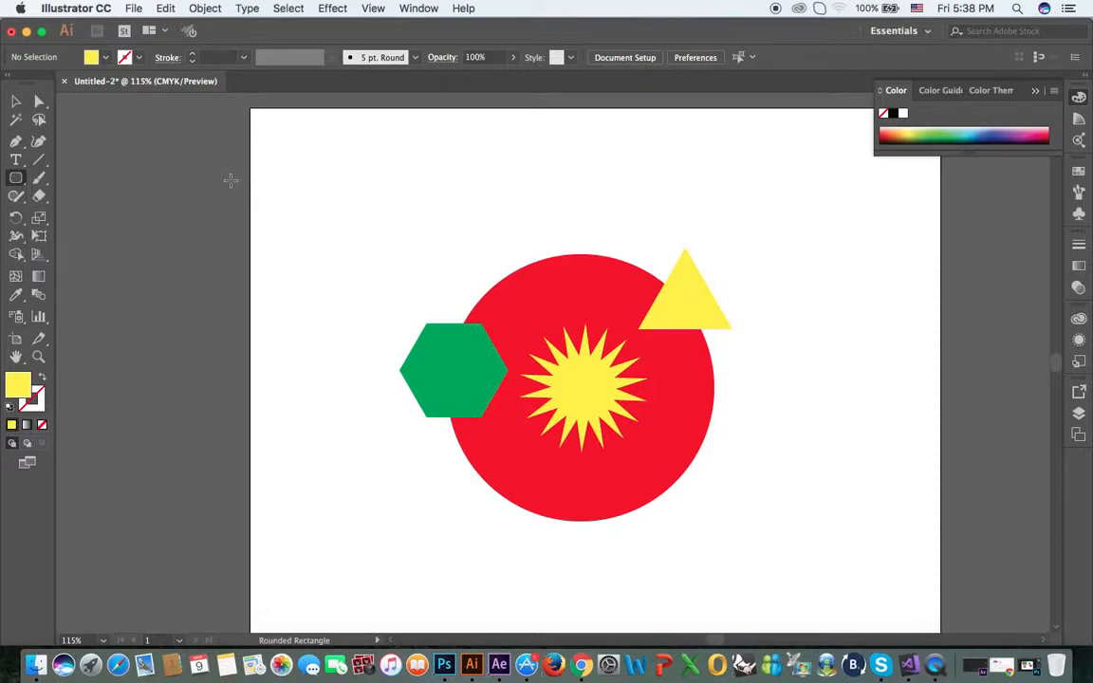
left_click_drag(275, 167, 351, 241)
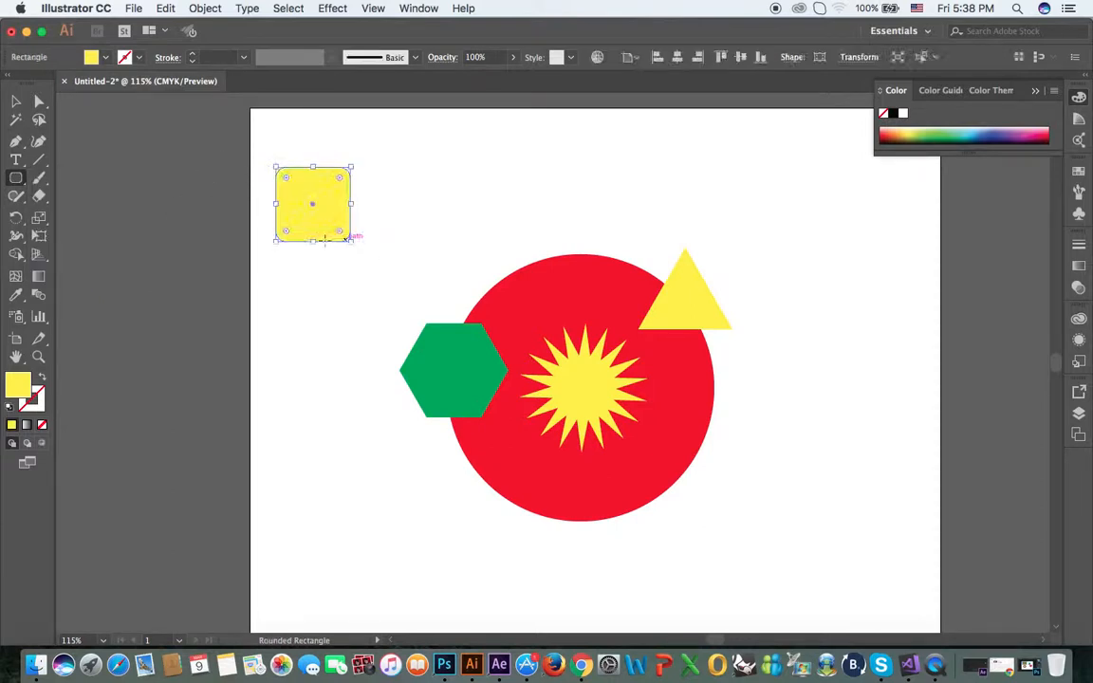
left_click(106, 57)
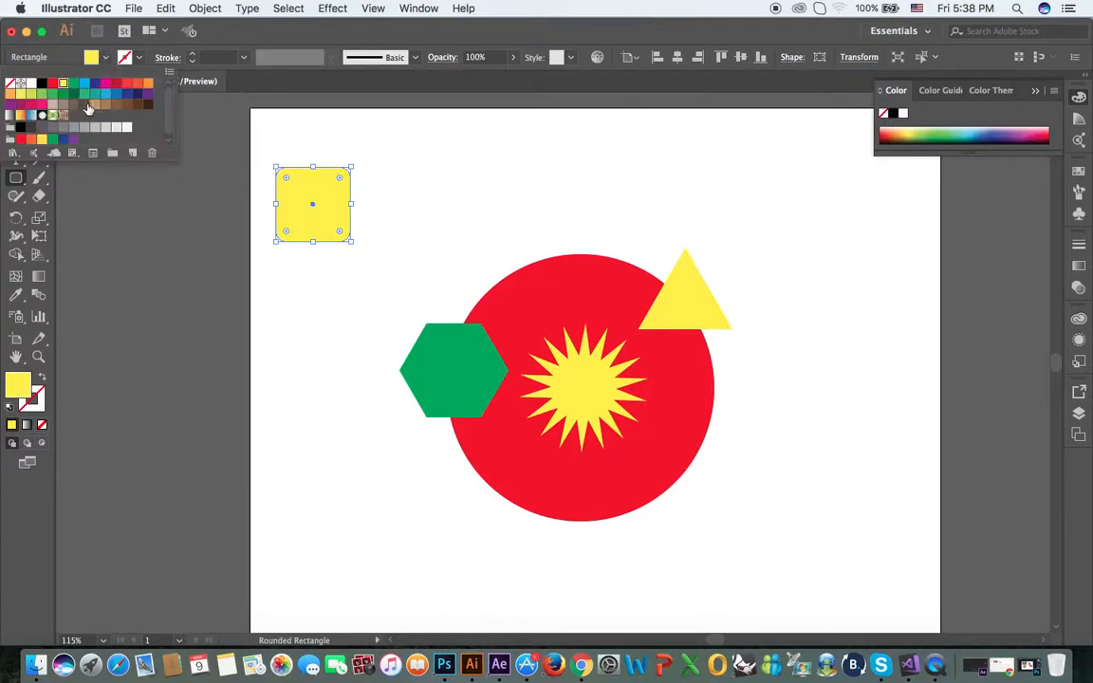
left_click(88, 109)
left_click(436, 41)
key("v")
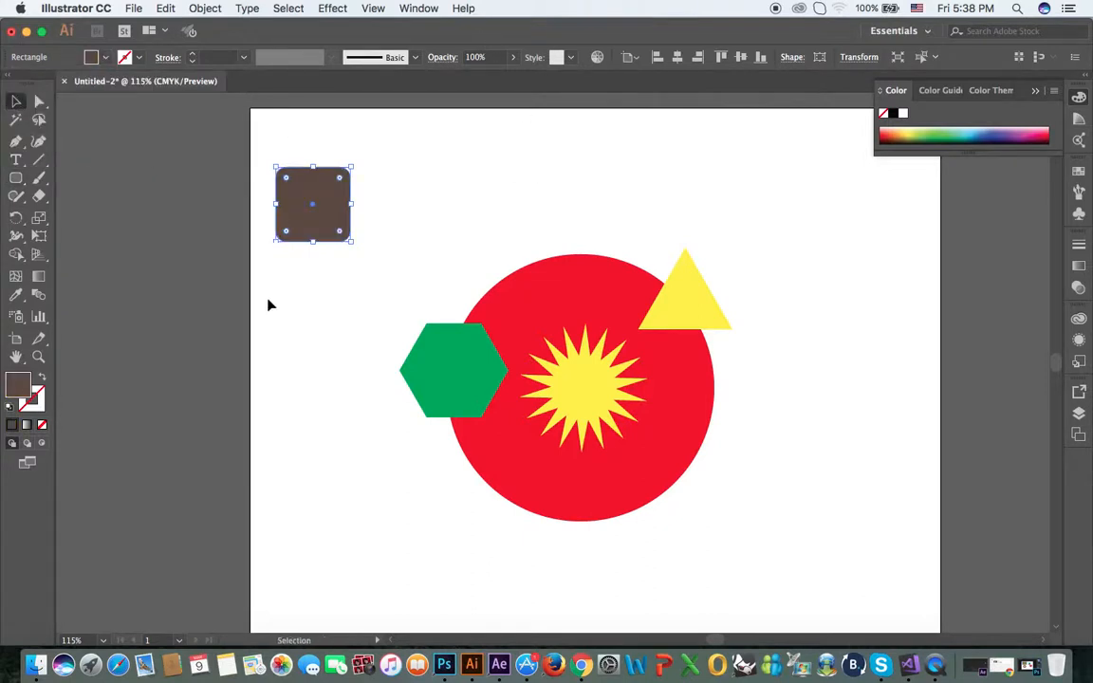
left_click_drag(305, 227, 664, 524)
Draw a five-pointed star near the artboard's upper-left corner and fill it with dark blue
left_click(16, 181)
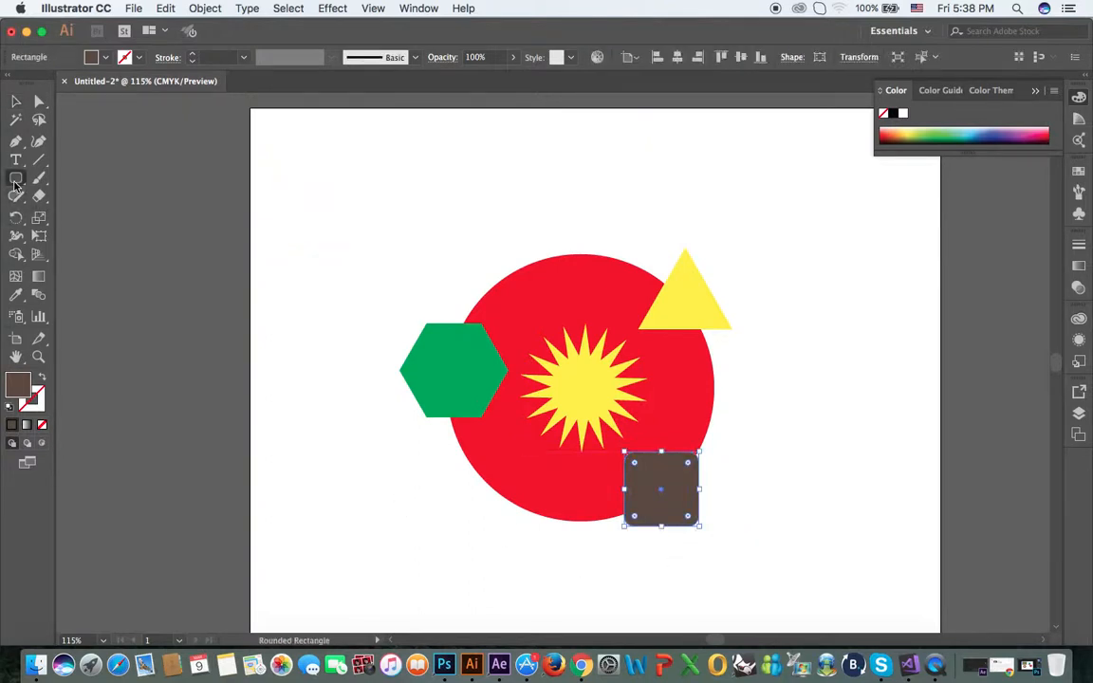
left_click(16, 181)
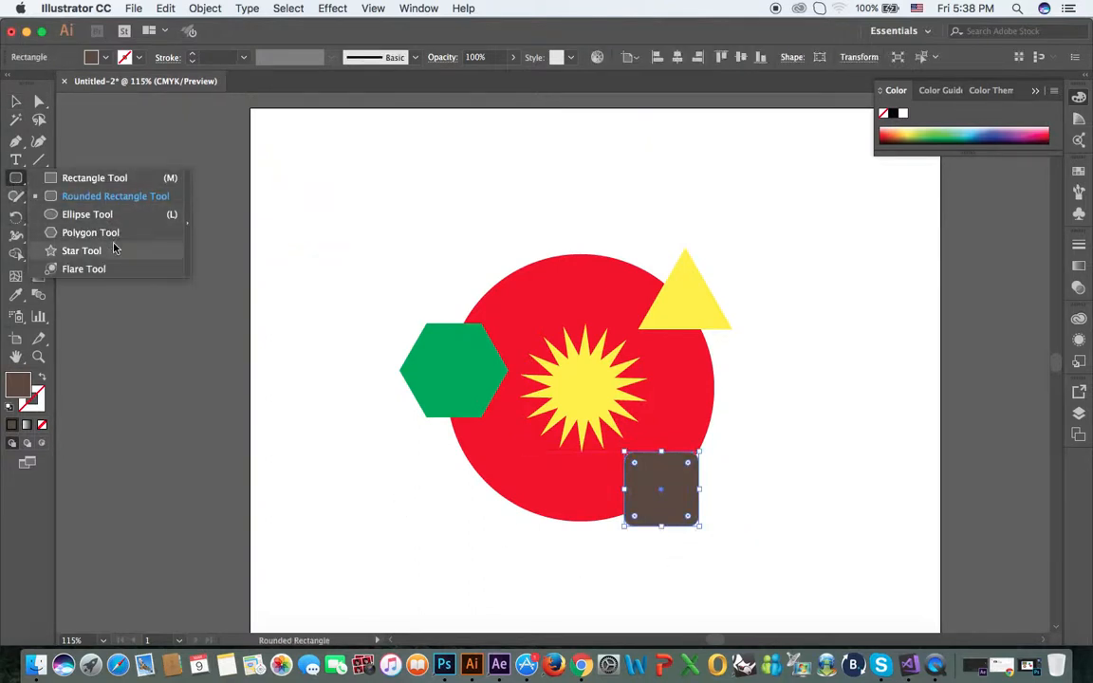
left_click(113, 253)
left_click_drag(277, 234, 315, 273)
key("Down")
key("Down")
key("Down")
key("Down")
key("Down")
key("Down")
key("Down")
key("Down")
key("Down")
key("Down")
key("Down")
left_click(106, 58)
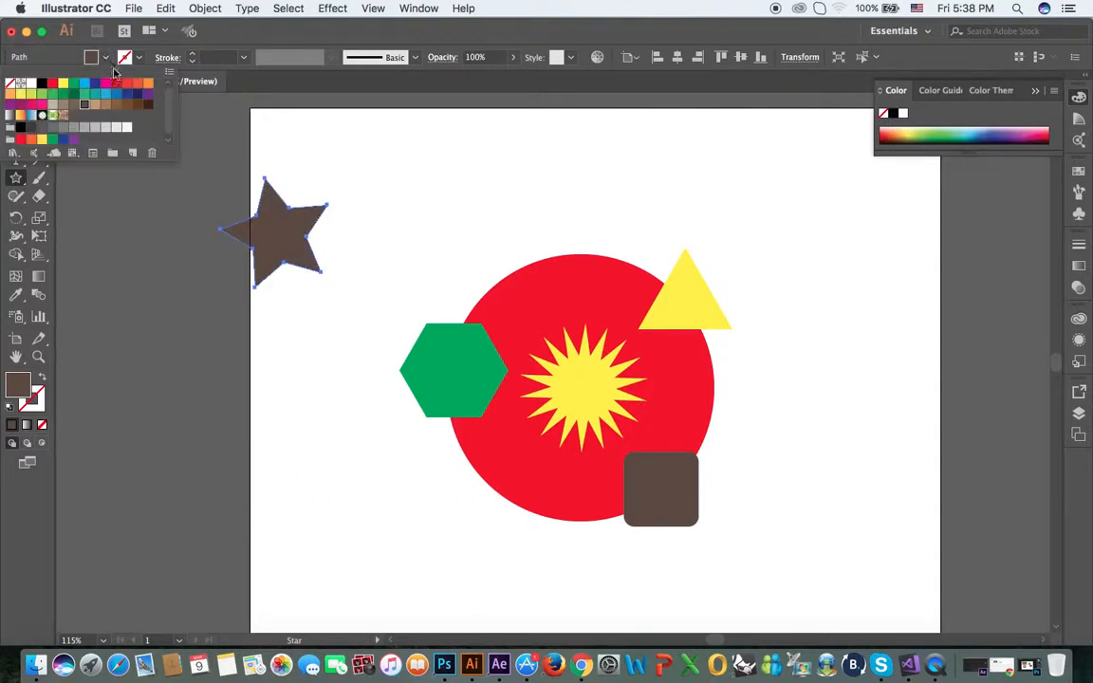
left_click(127, 95)
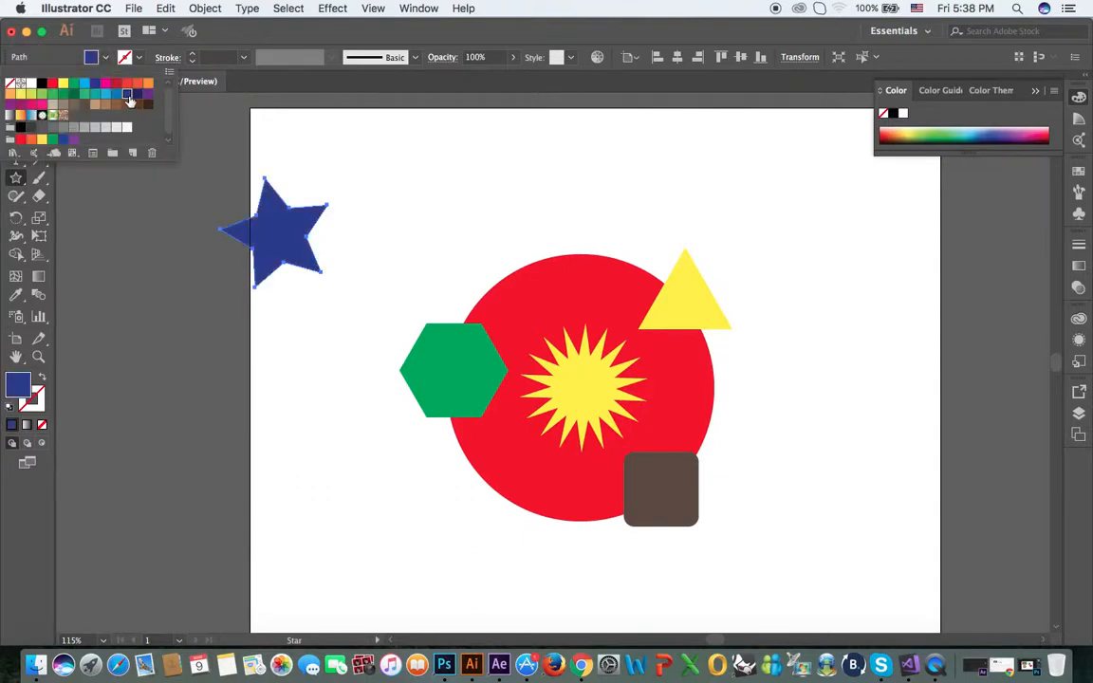
left_click(465, 31)
Scale down the dark blue star and move it over the circle's upper-left edge
left_click(16, 101)
left_click(430, 143)
left_click(304, 215)
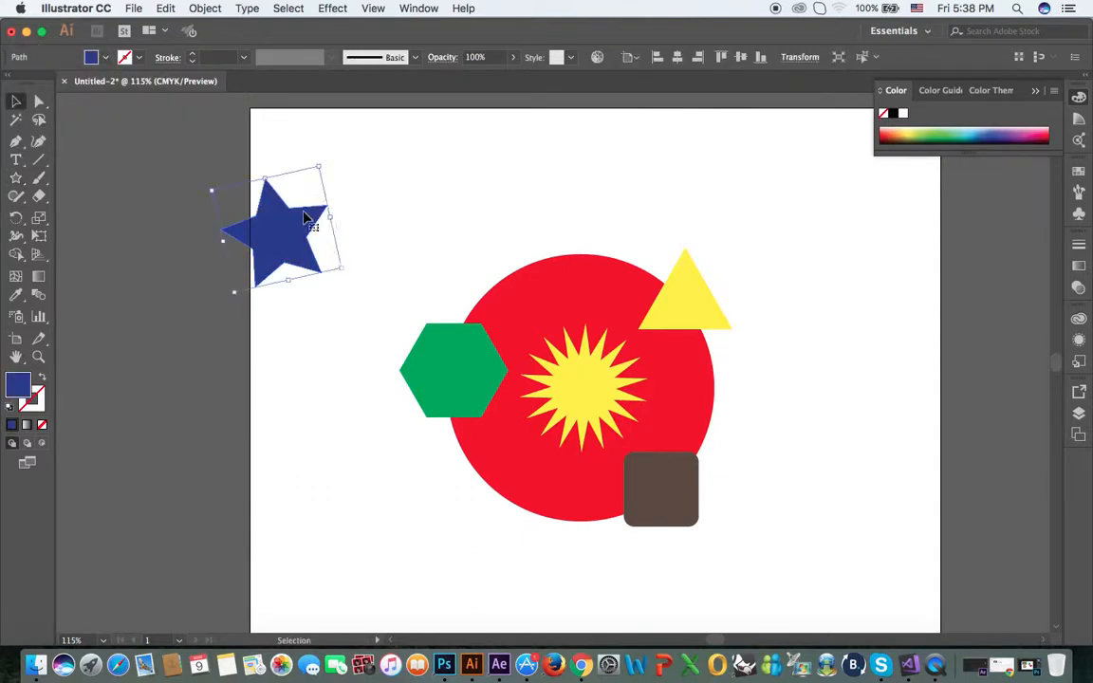
left_click_drag(320, 167, 538, 257)
left_click(379, 185)
Select all shapes and use Shape Builder to remove the hexagon, star, triangle and rounded square parts outside the circle
left_click_drag(367, 202, 693, 482)
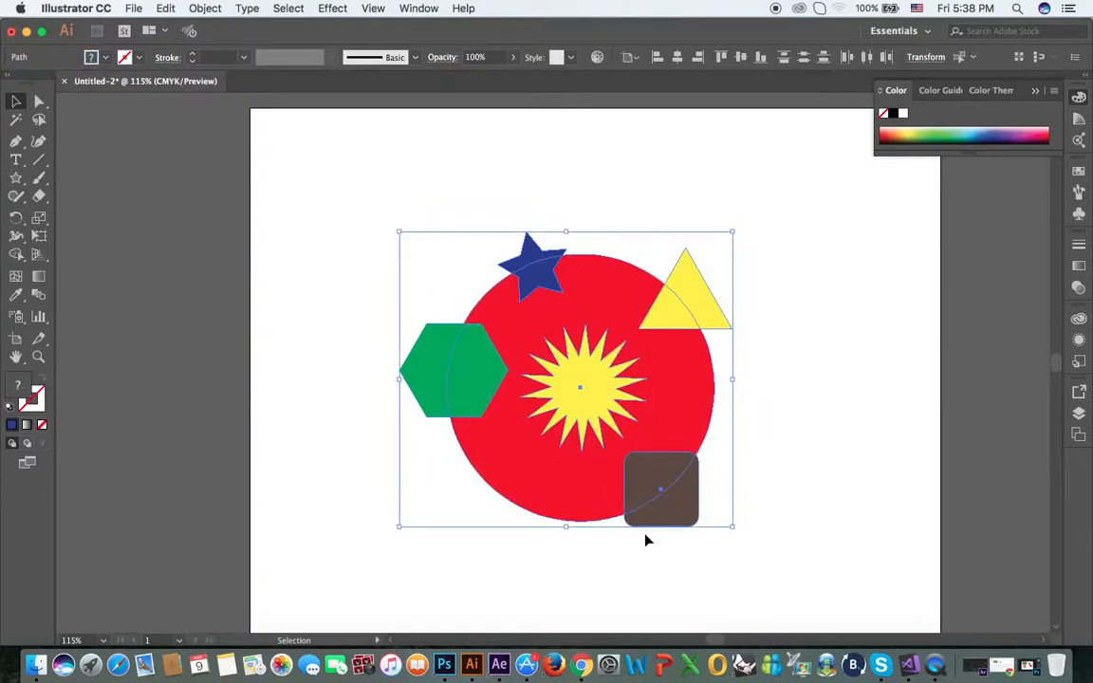
left_click(16, 238)
left_click(18, 256)
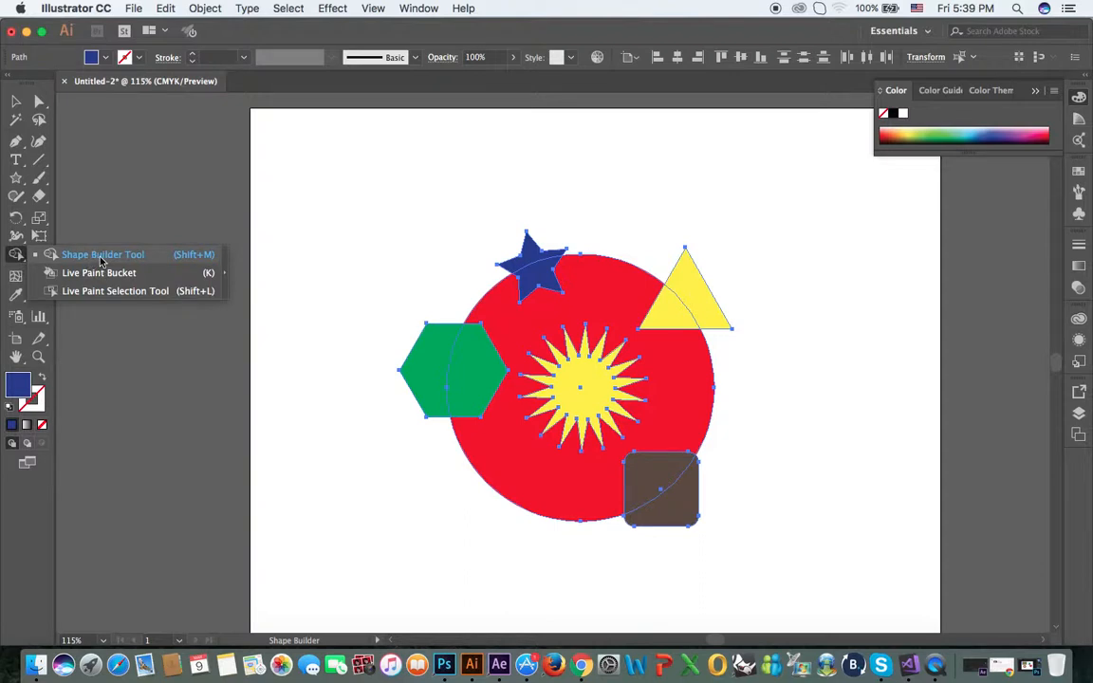
left_click(102, 258)
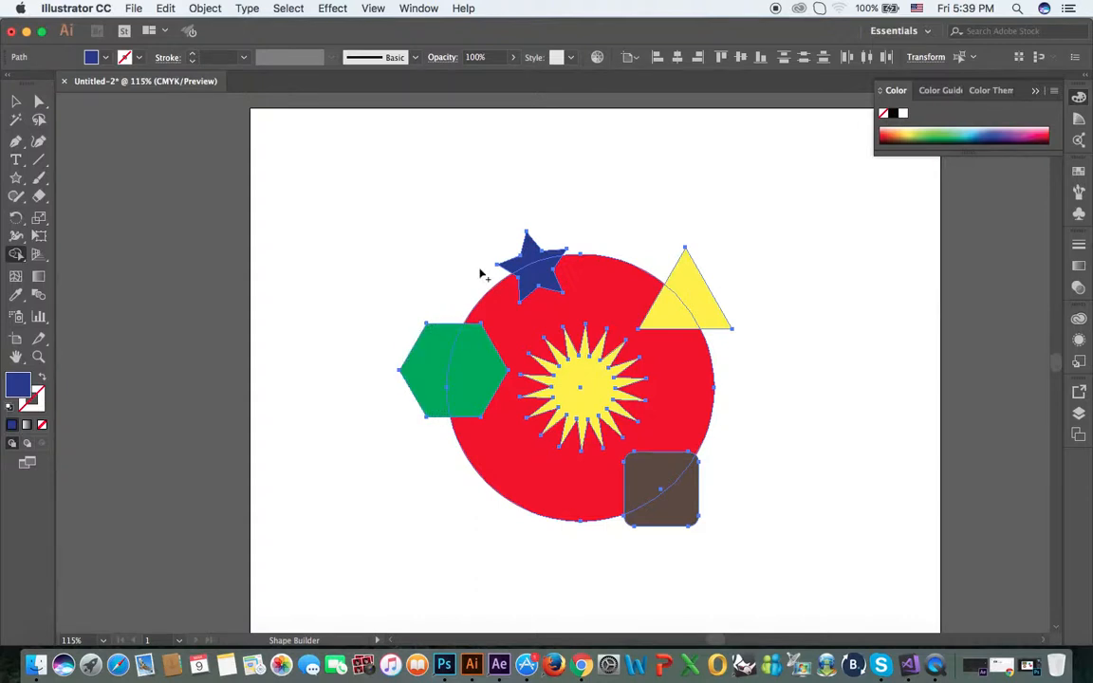
left_click(439, 363, "alt")
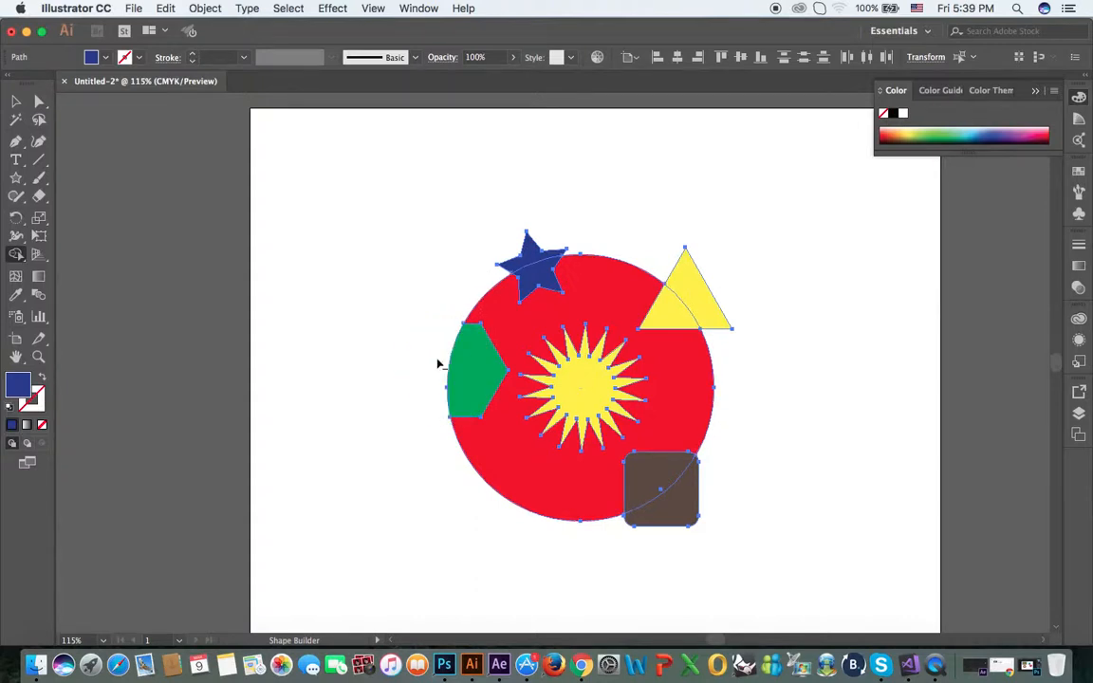
left_click(530, 258, "alt")
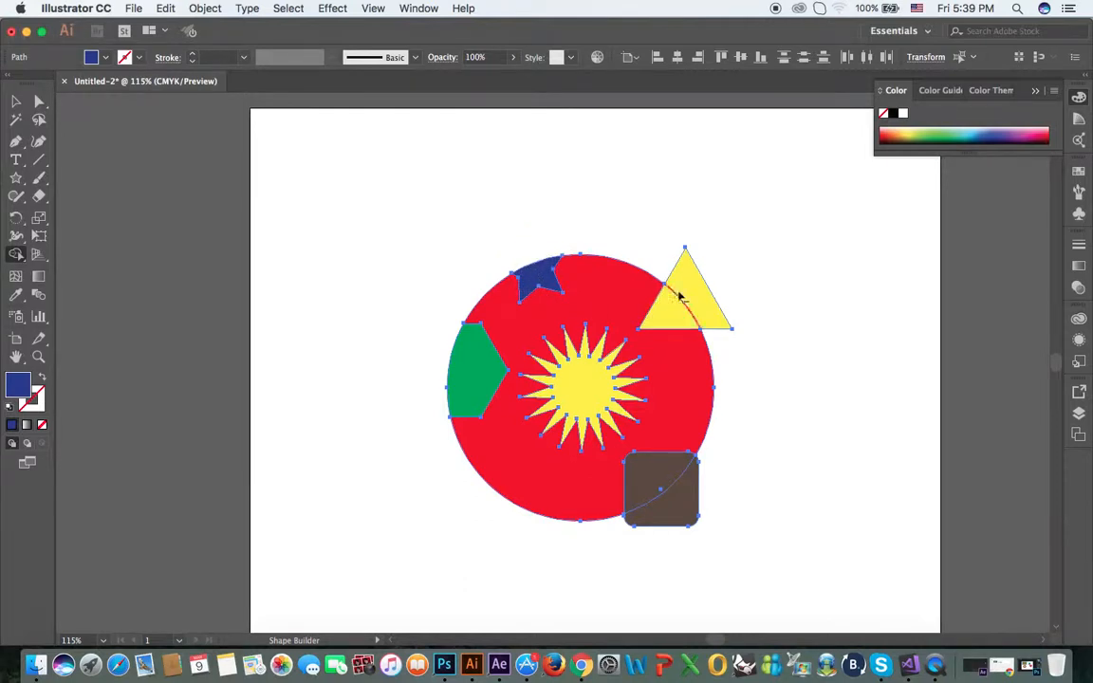
left_click(710, 312, "alt")
left_click(692, 490, "alt")
key("v")
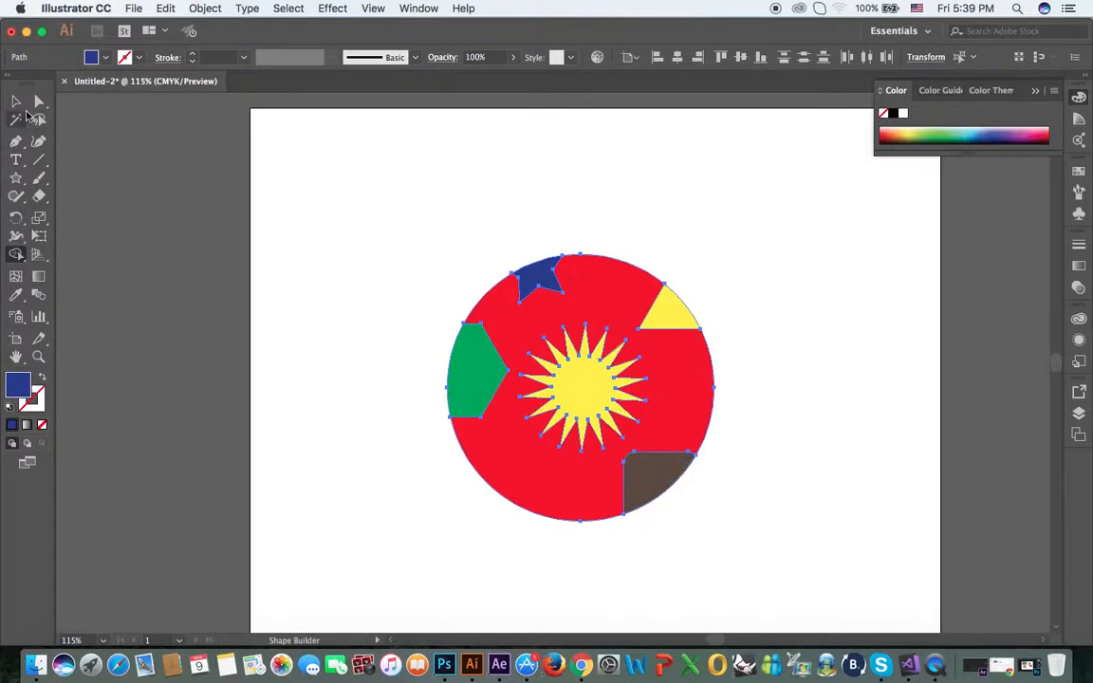
left_click(306, 209)
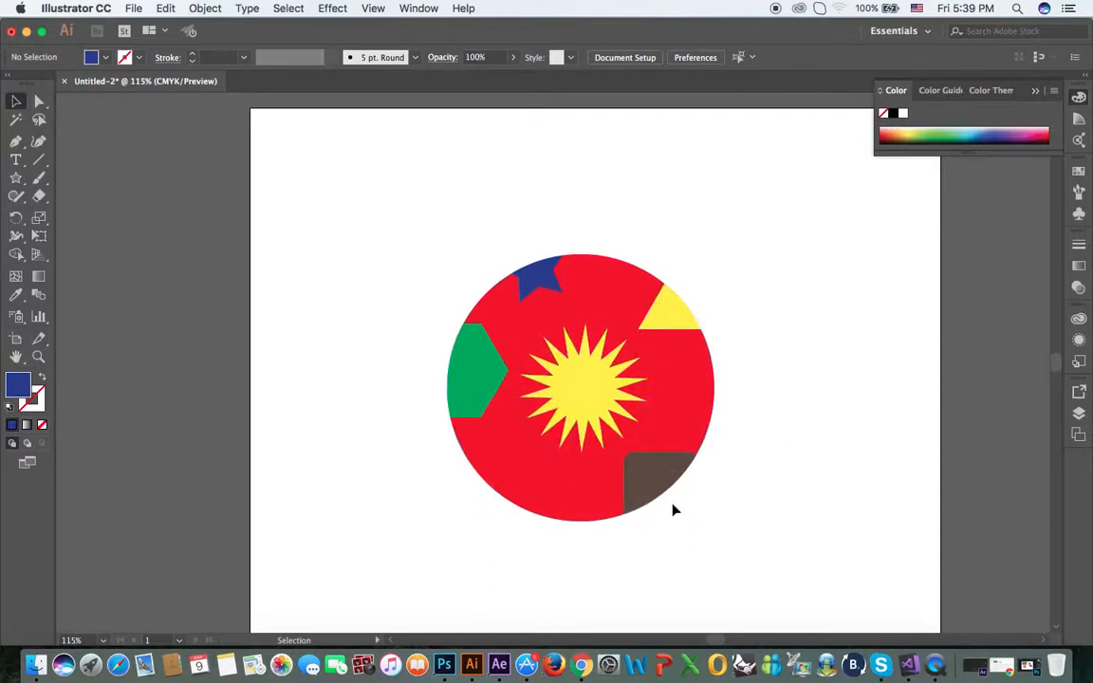
left_click_drag(16, 254, 98, 266)
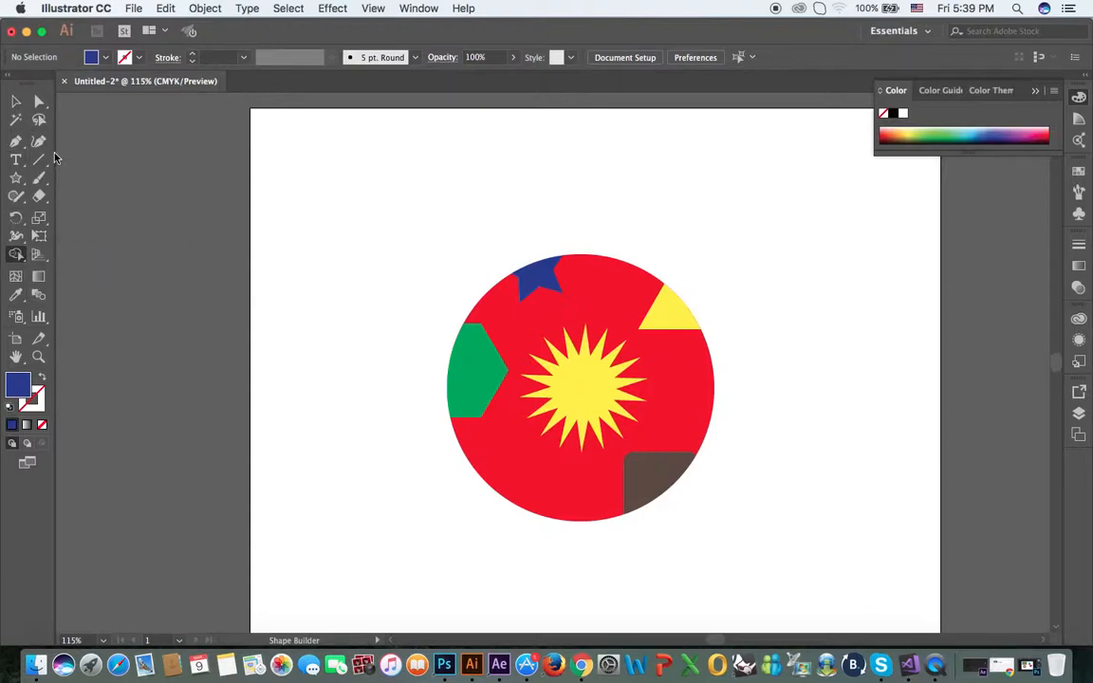
Scale down the yellow starburst at the circle's centre and move it over the circle's lower-left edge
key("v")
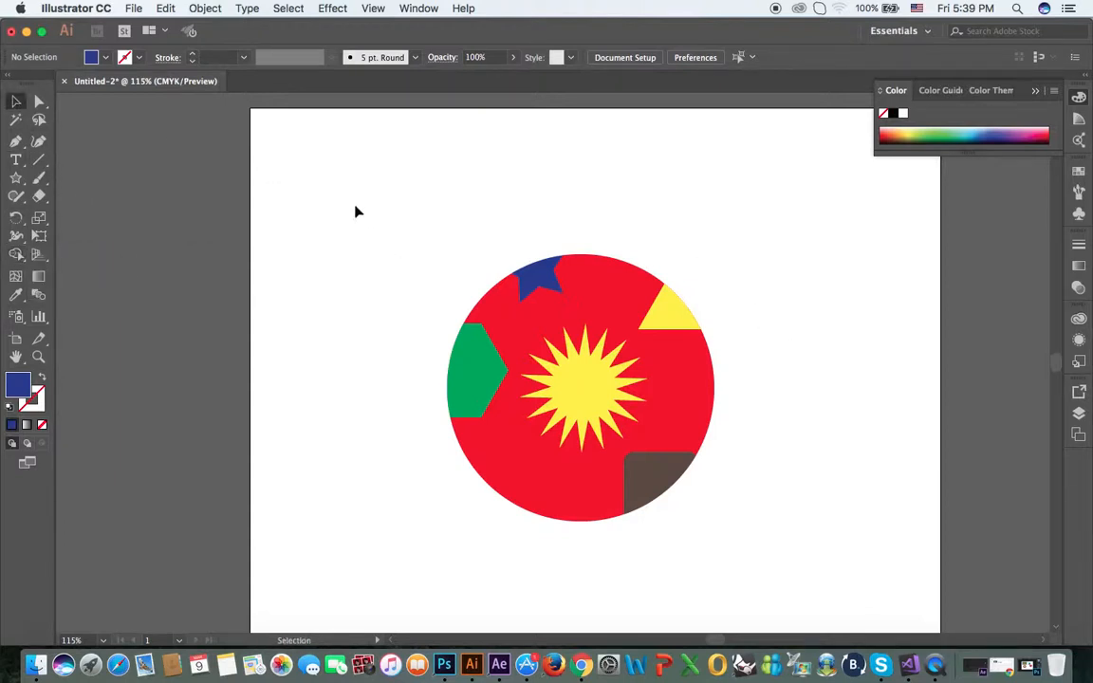
left_click(605, 389)
left_click_drag(610, 304, 597, 342)
left_click(770, 432)
left_click_drag(596, 395, 541, 515)
Select all shapes and remove the part of the starburst outside the red circle with Shape Builder
left_click_drag(389, 218, 773, 520)
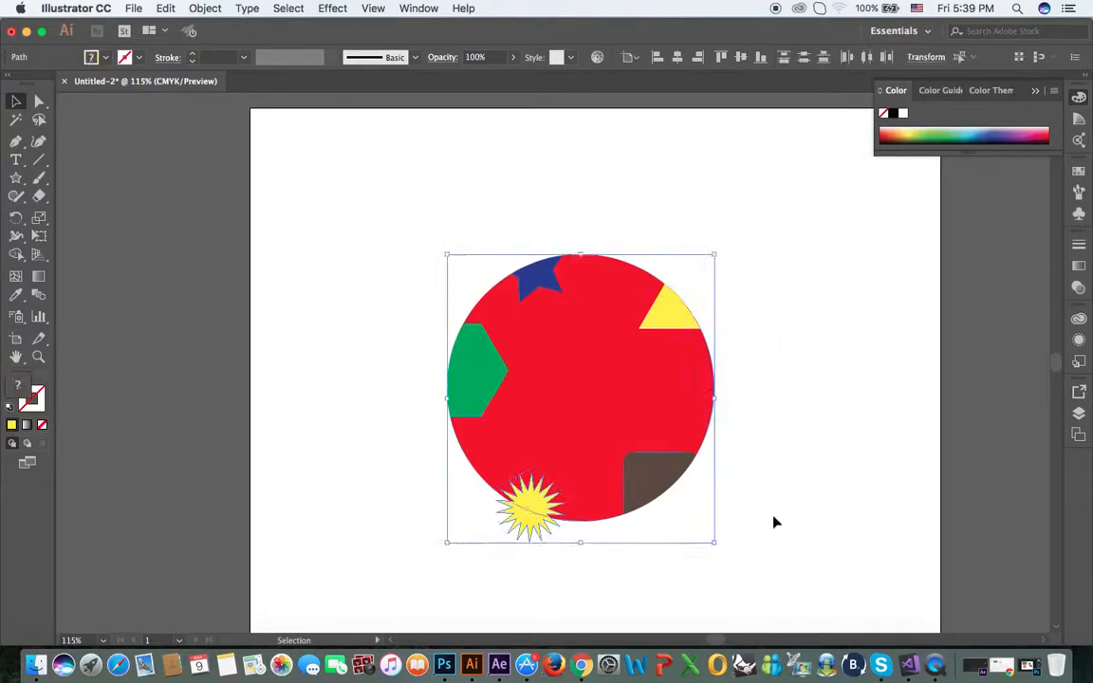
left_click(17, 256)
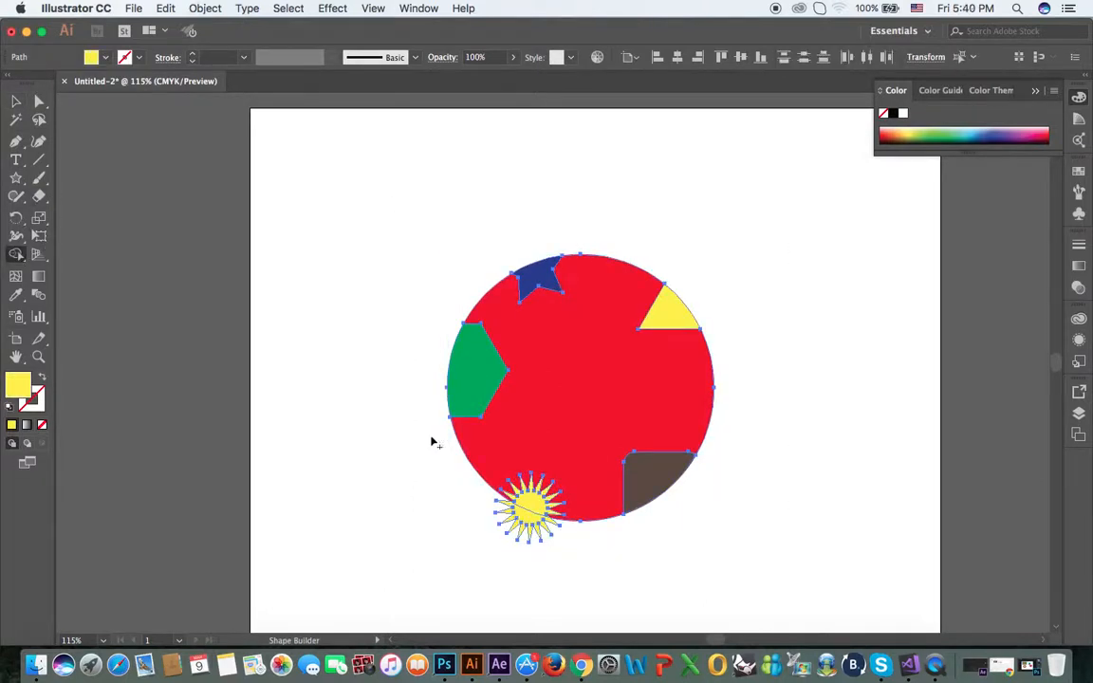
left_click(520, 518, "alt")
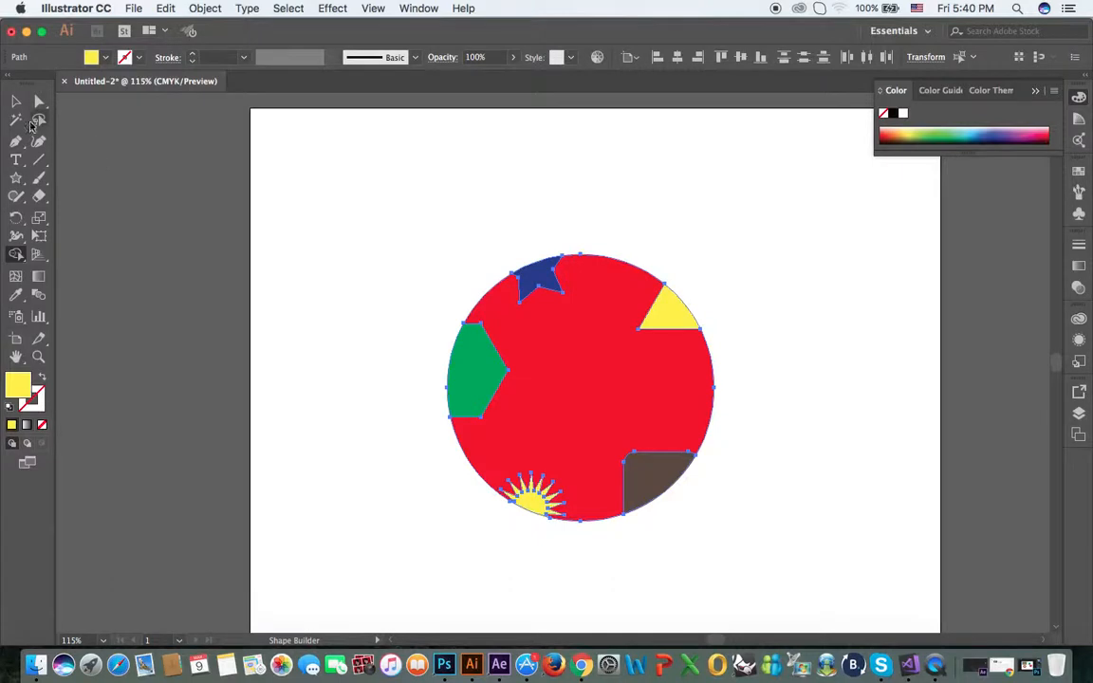
left_click(15, 101)
left_click(371, 213)
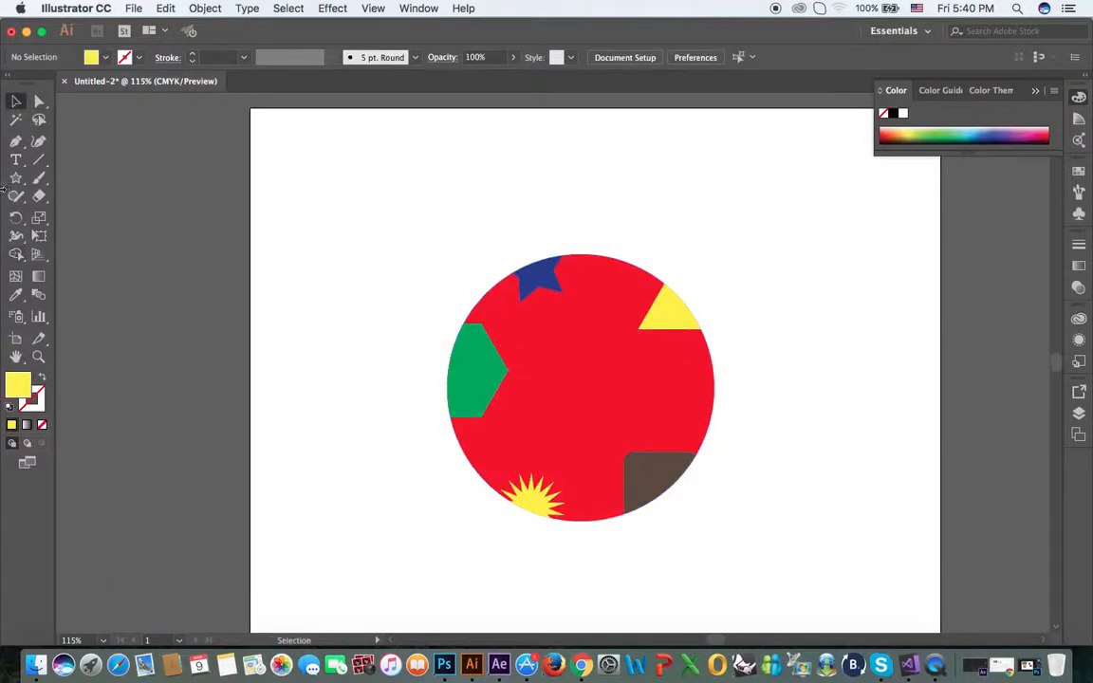
Draw a small yellow circle with the Ellipse tool and place it across the red circle's right edge
left_click_drag(15, 177, 89, 215)
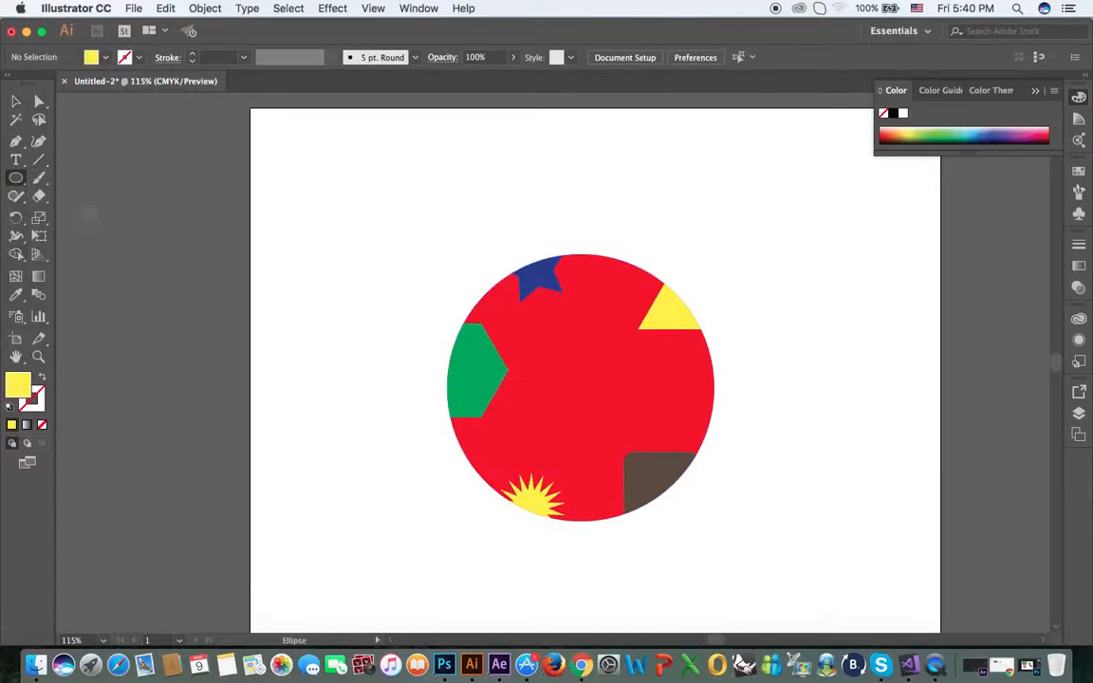
mouse_move(237, 203)
left_mouse_down()
mouse_move(311, 278)
mouse_move(513, 322)
mouse_move(751, 410)
mouse_move(738, 407)
left_mouse_up()
left_click(15, 101)
left_click(800, 478)
Try to trim the small yellow circle with Shape Builder while only that circle is selected, and undo it
left_click(15, 254)
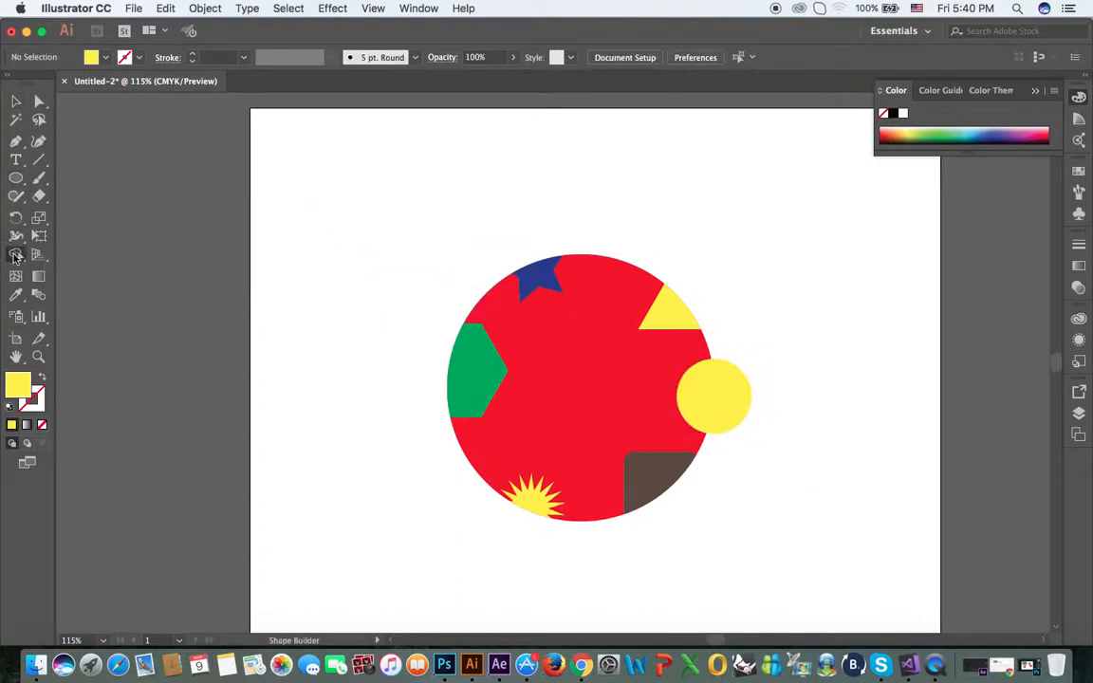
left_click_drag(18, 259, 87, 255)
left_click(16, 101)
left_click(746, 391)
key("shift+m")
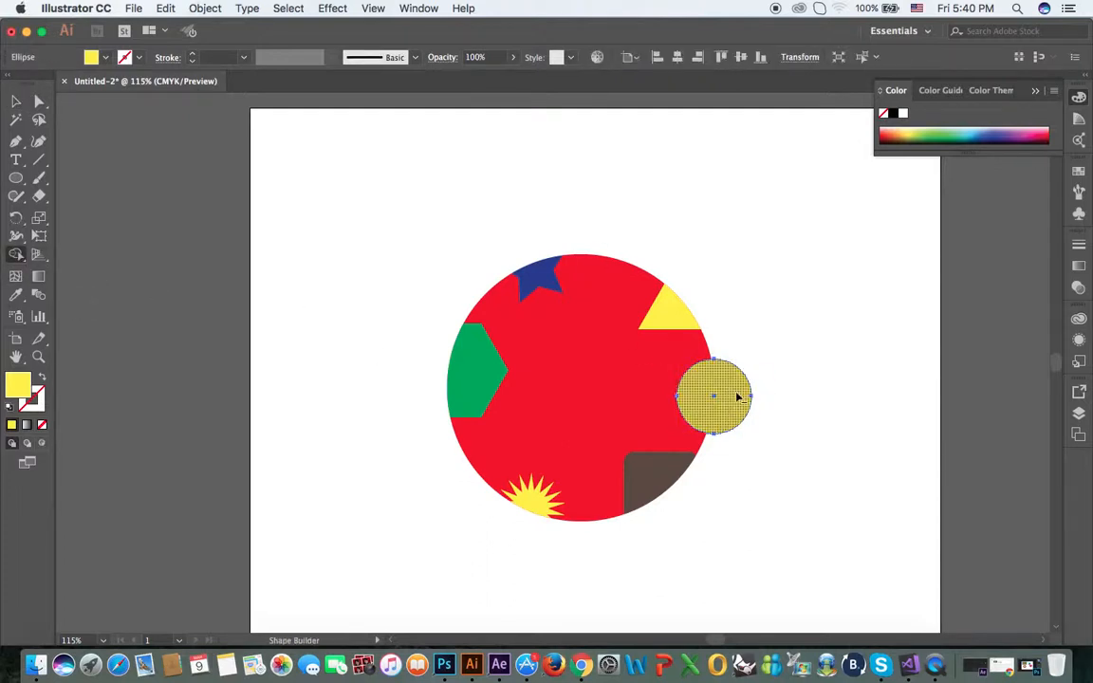
left_click(738, 396, "alt")
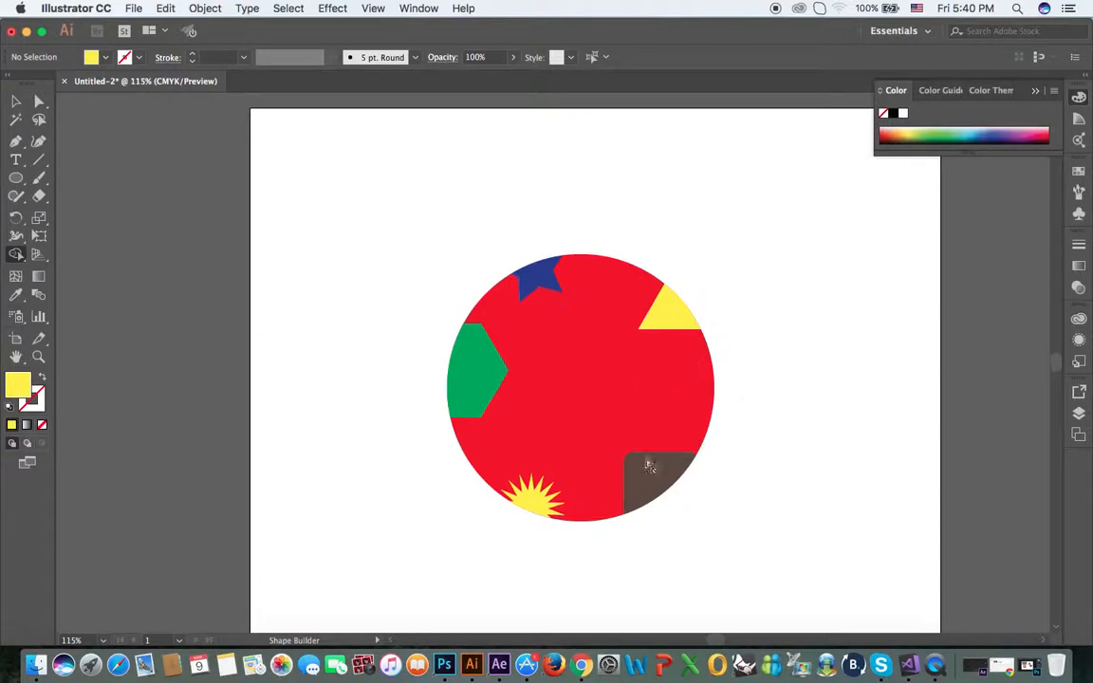
key("super+z")
Select all shapes and cut the area where the small yellow circle overlaps the red circle with Shape Builder
key("v")
left_click_drag(346, 253, 779, 524)
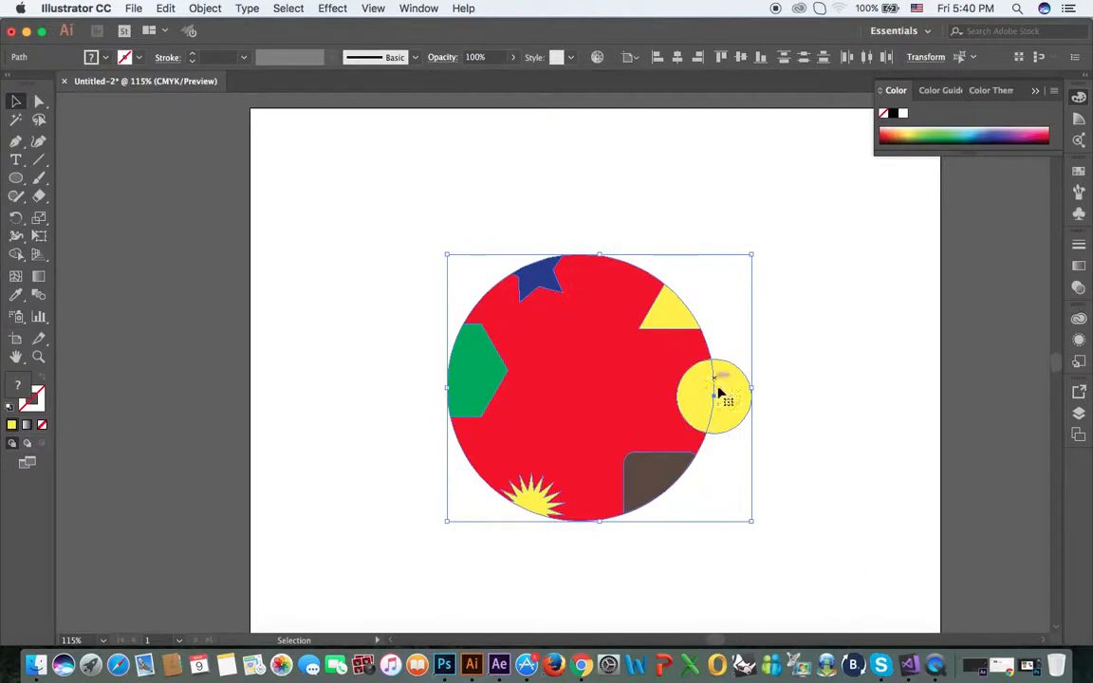
left_click(14, 255)
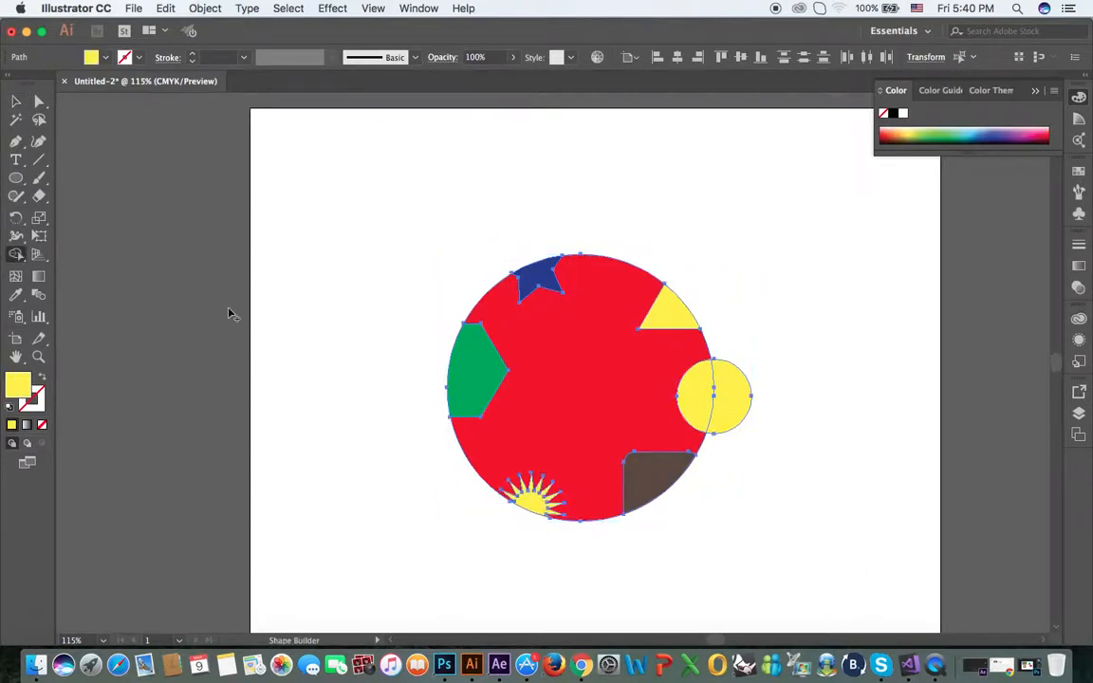
left_click(699, 392, "alt")
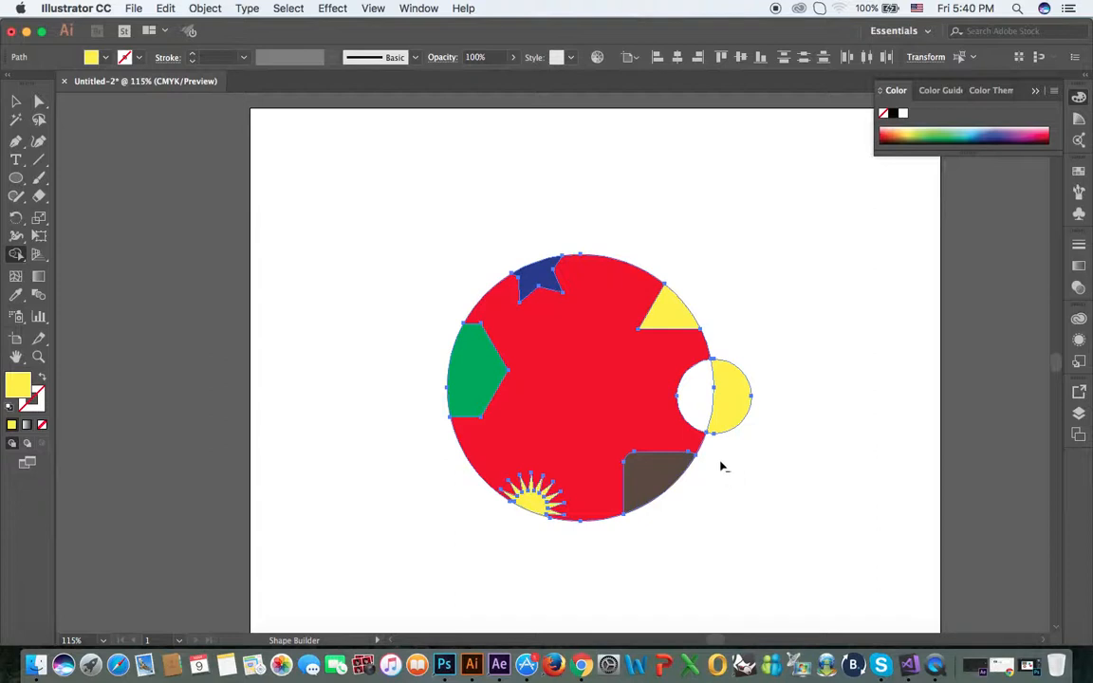
key("v")
left_click(343, 240)
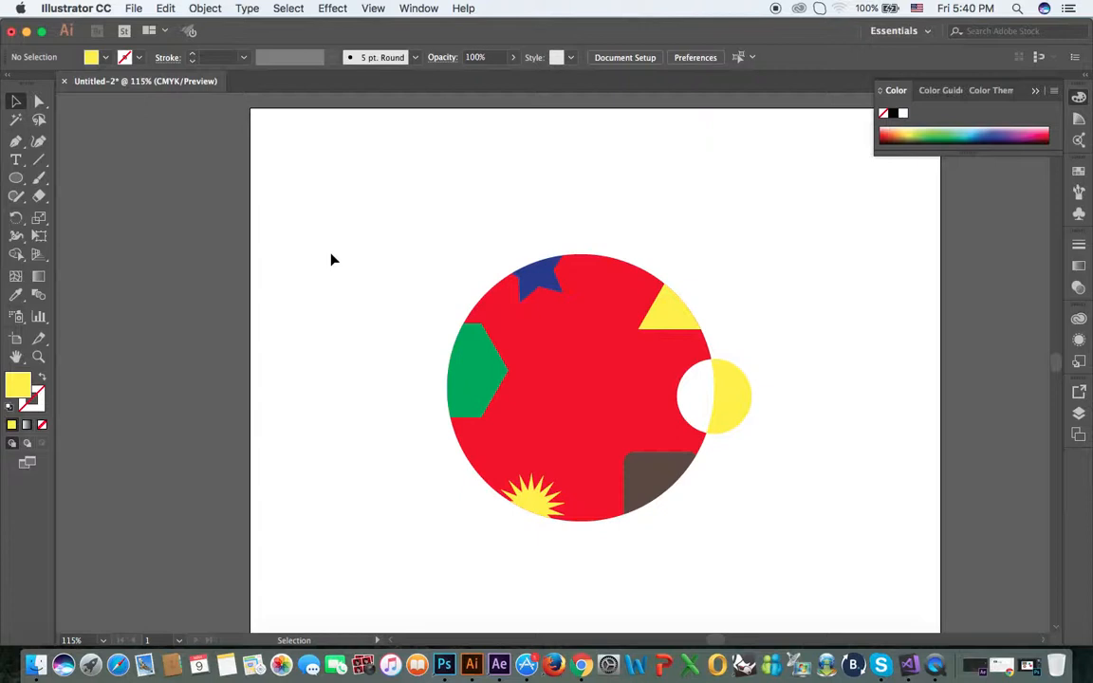
left_click_drag(361, 220, 784, 539)
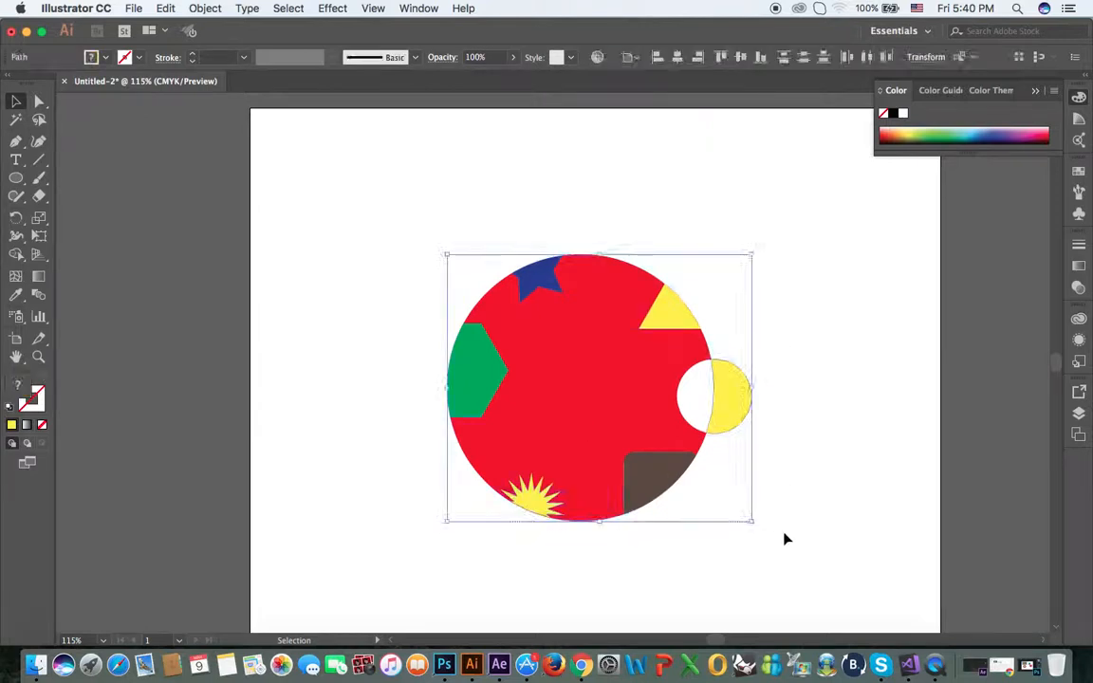
left_click(806, 466)
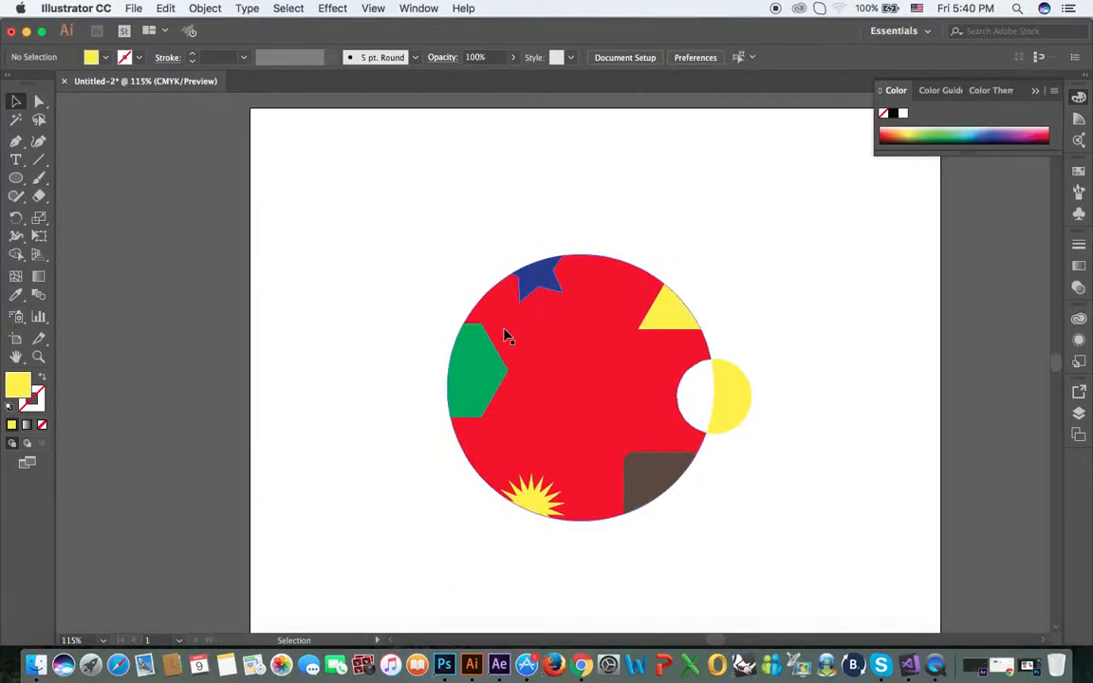
left_click(17, 220)
left_click(16, 198)
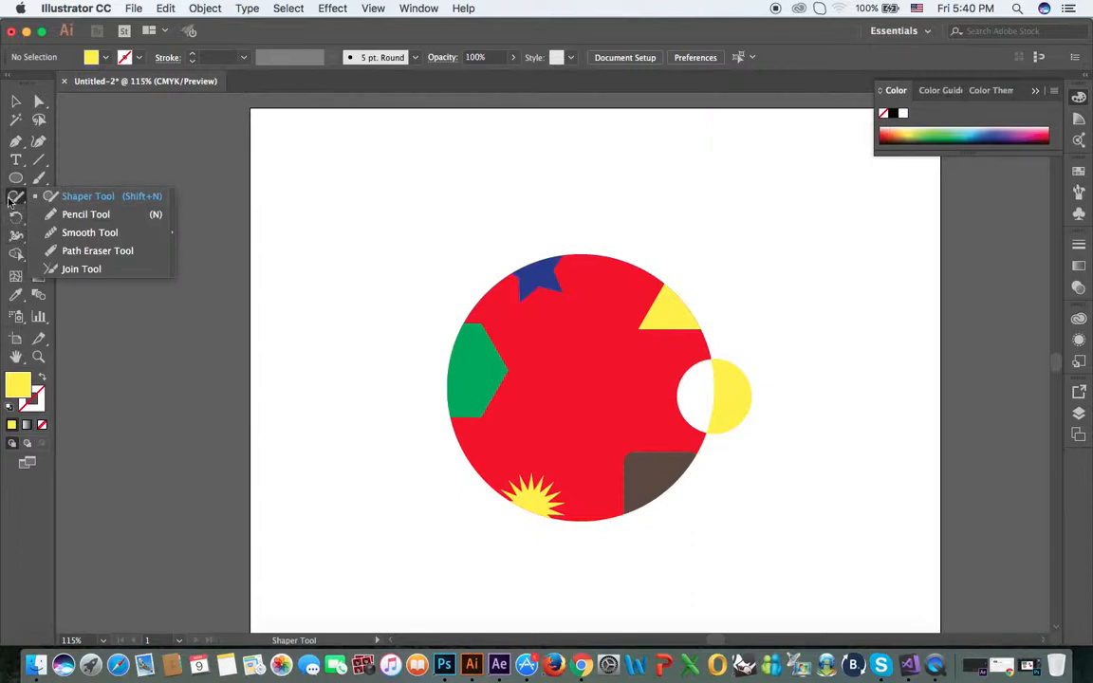
Erase a winding S-shaped strip through the red circle from its top edge to its bottom edge with the Eraser tool
left_click(42, 197)
left_click(109, 197)
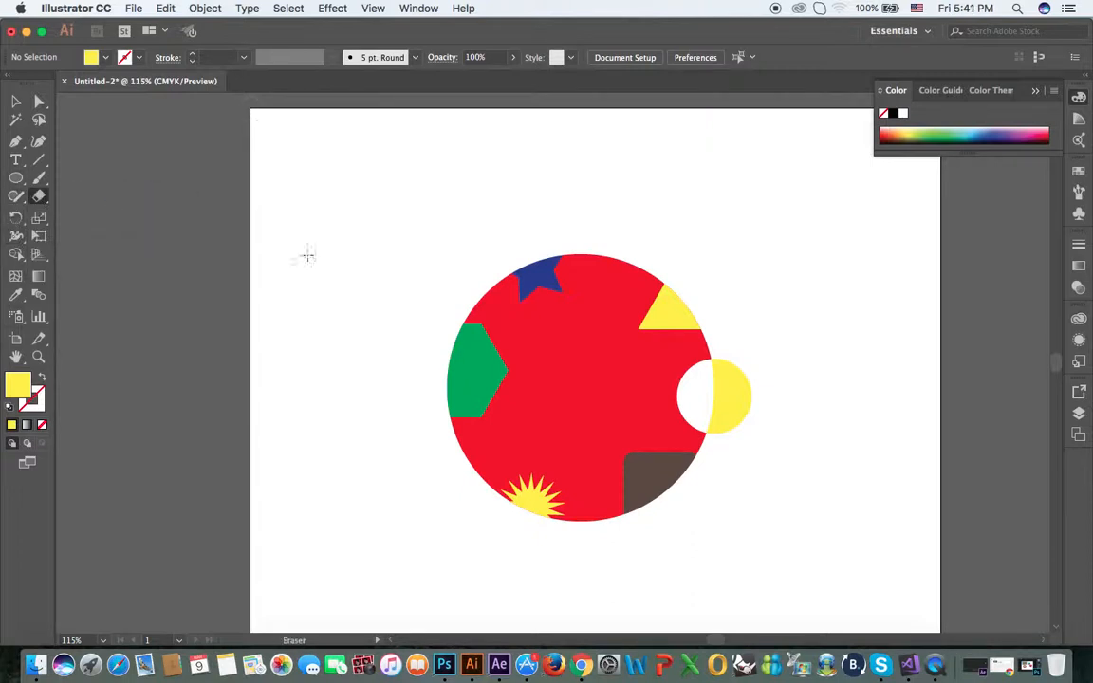
mouse_move(612, 261)
left_mouse_down()
mouse_move(541, 398)
mouse_move(462, 479)
left_mouse_up()
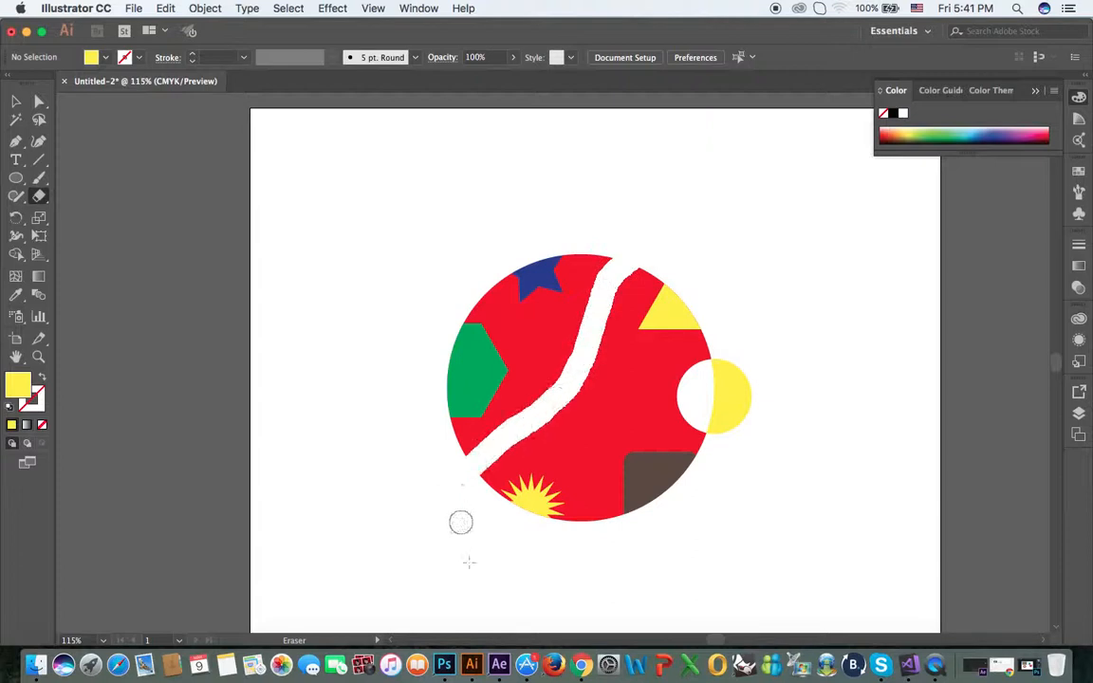
key("super+z")
mouse_move(584, 256)
left_mouse_down()
mouse_move(629, 356)
mouse_move(576, 381)
mouse_move(585, 446)
mouse_move(539, 569)
left_mouse_up()
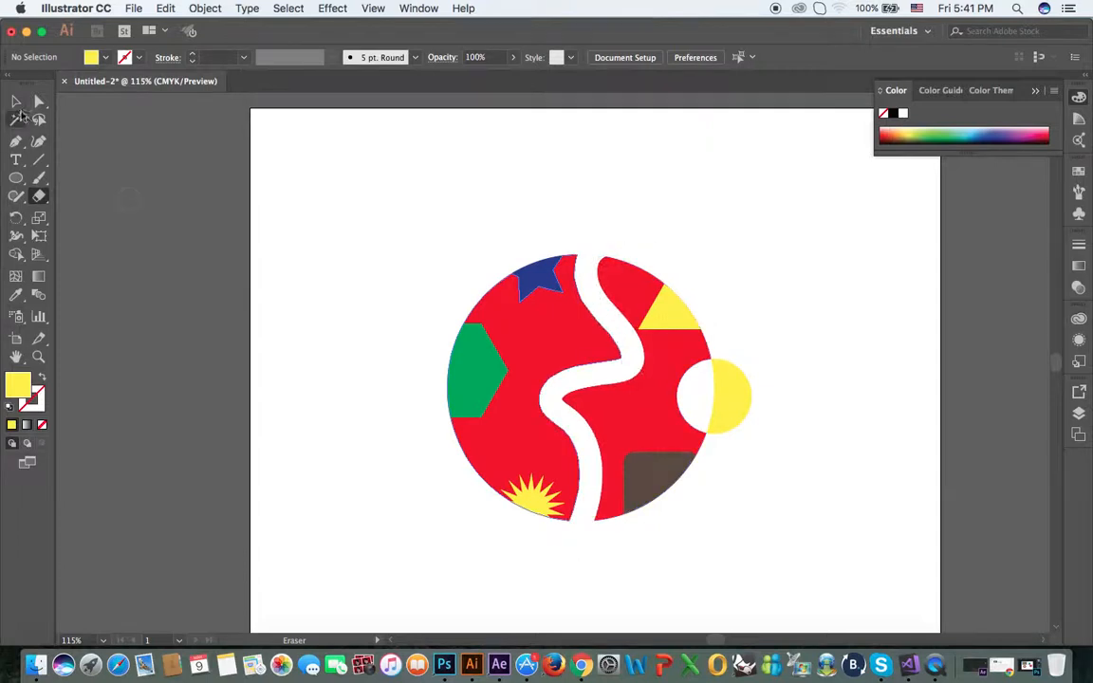
Delete the leftover yellow piece of the small circle outside the red circle's right edge
left_click(16, 101)
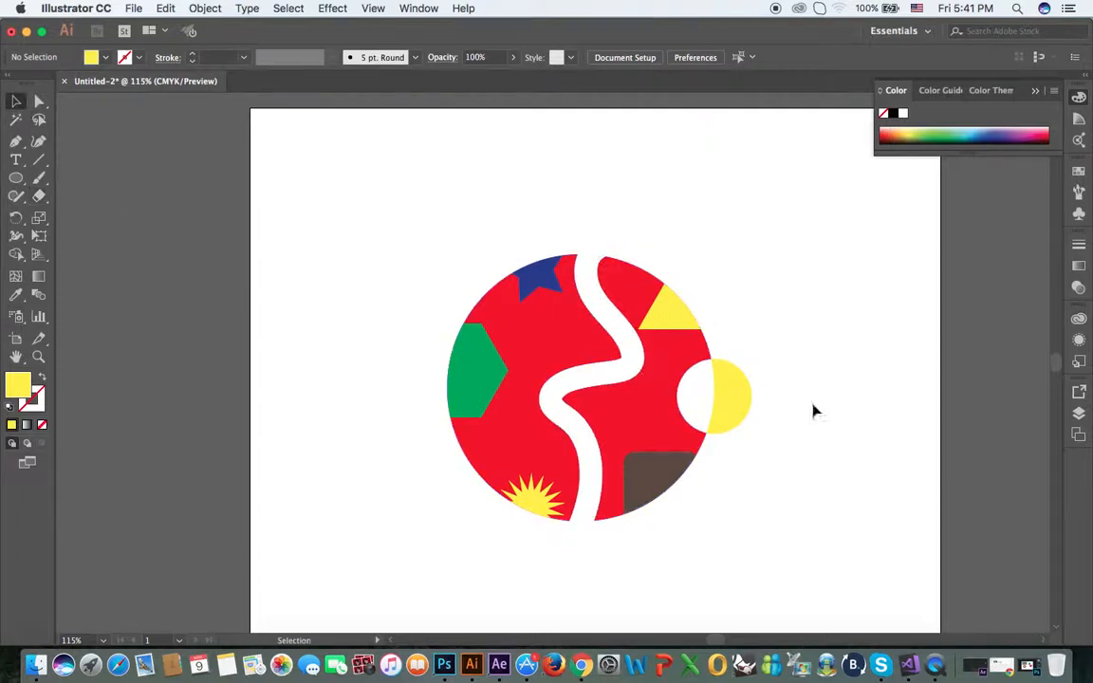
left_click(746, 406)
key("Delete")
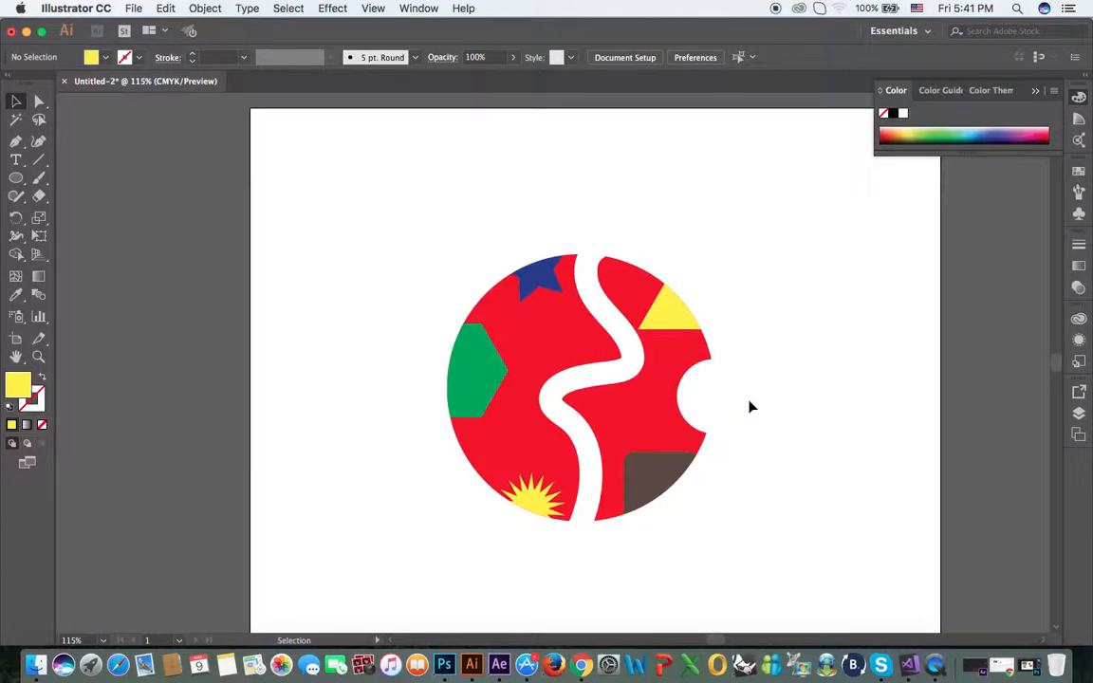